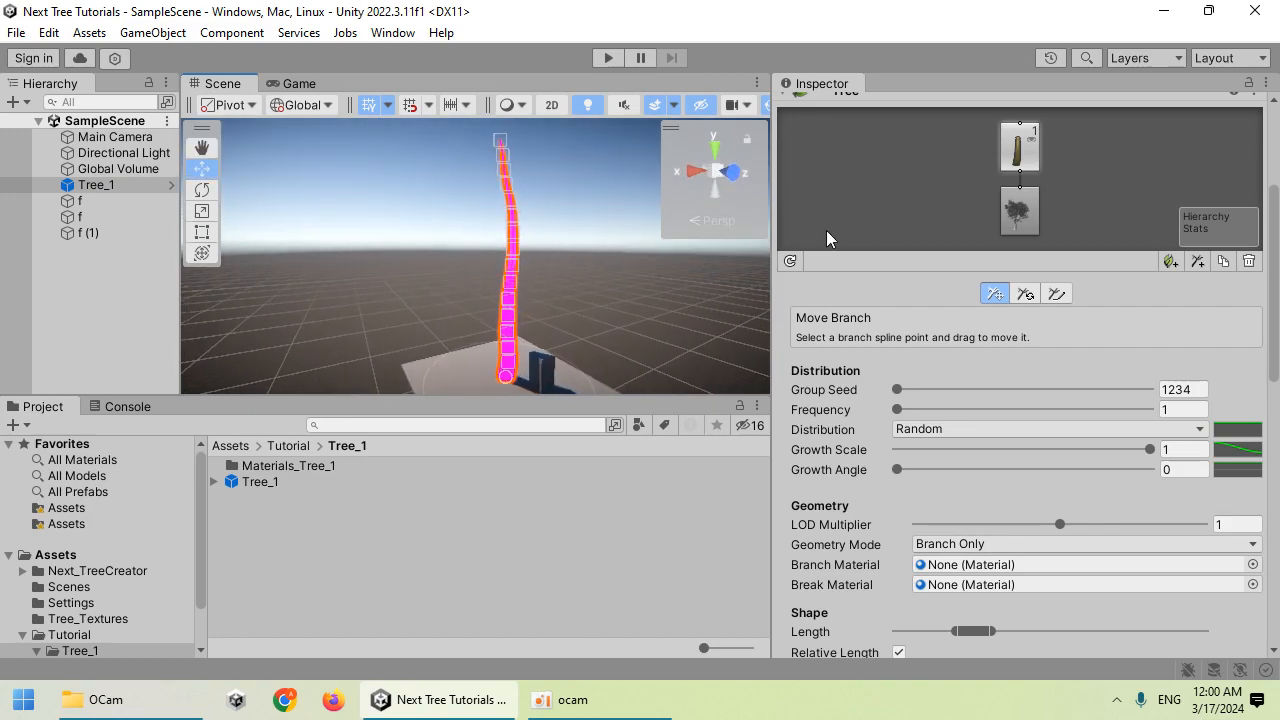
Assign the Bark material from the Materials_Tree_1 folder as the trunk's Branch Material.
scroll(1029, 380, down, 5)
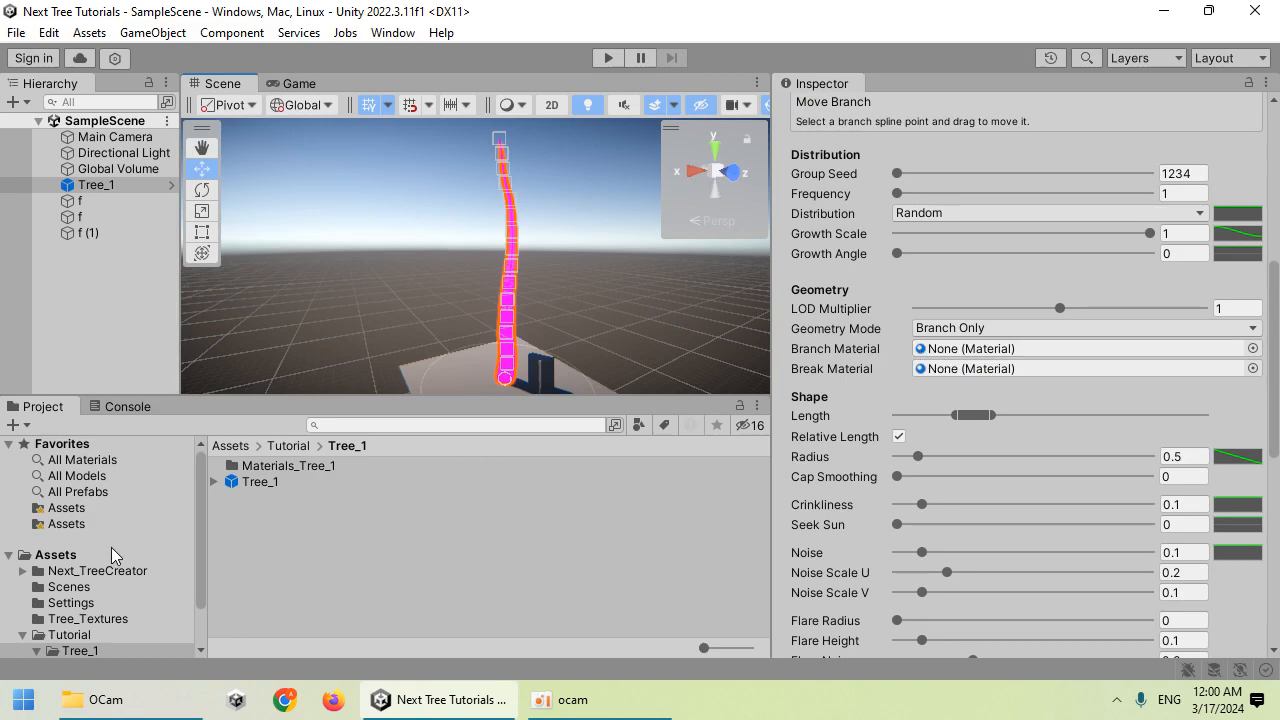
scroll(60, 600, down, 2)
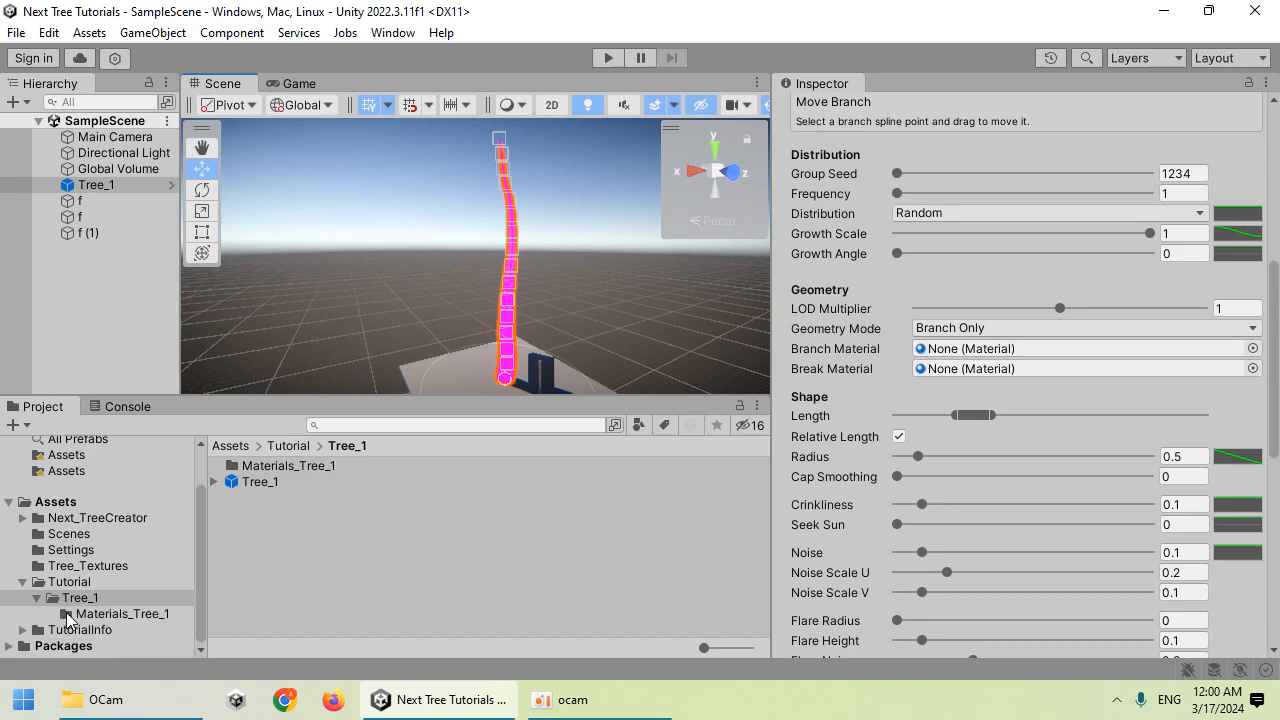
click(70, 617)
drag(285, 472, 925, 352)
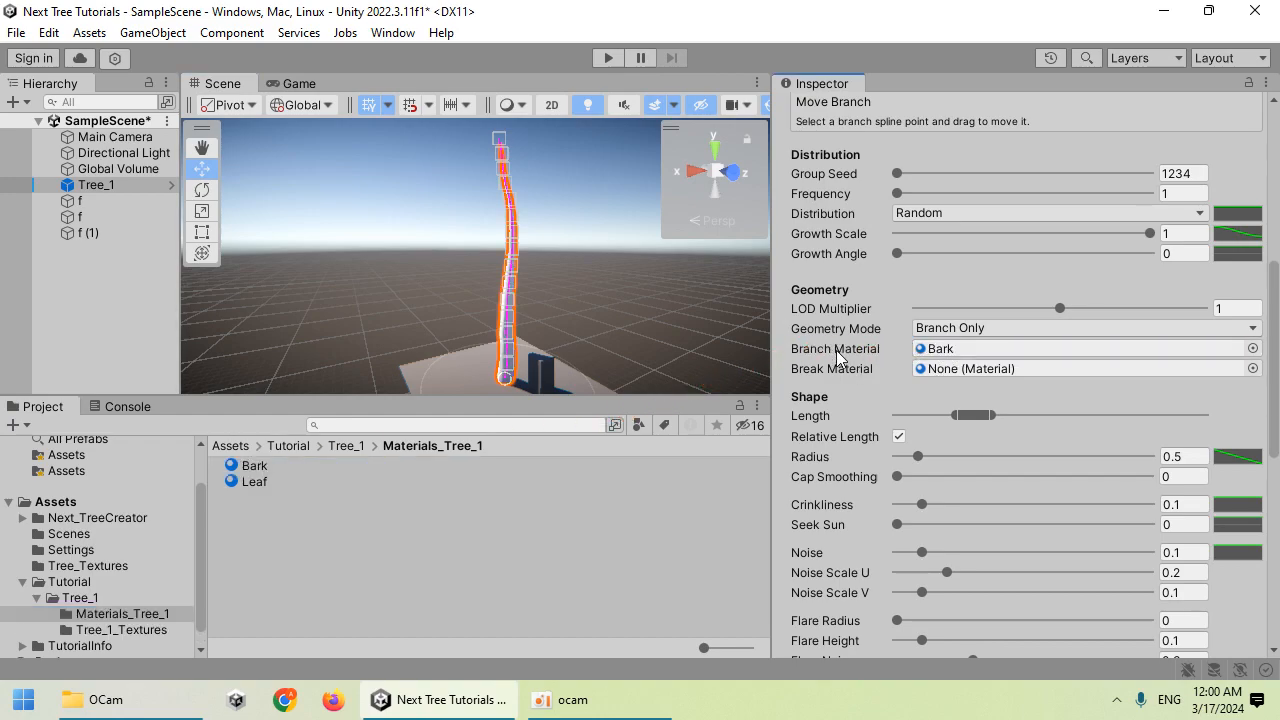
scroll(851, 353, up, 5)
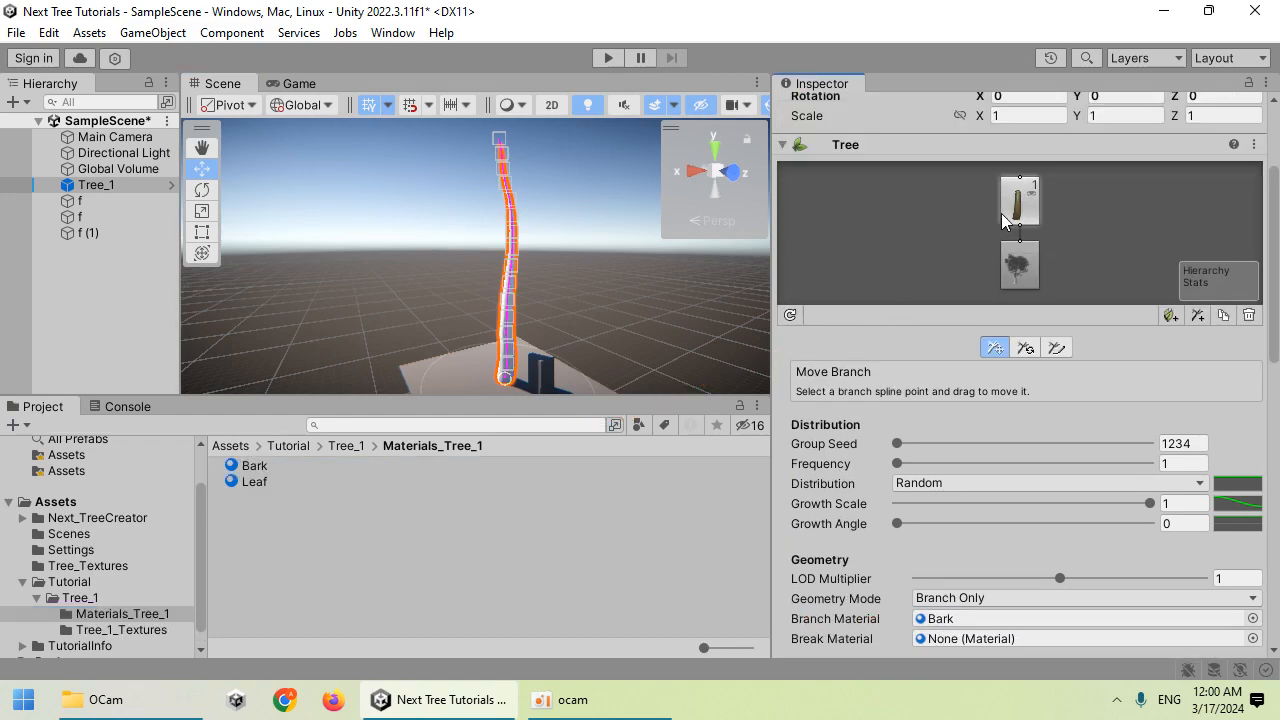
right_drag(620, 256, 500, 376)
Select the Bark material in the Materials_Tree_1 folder to show its surface inputs.
click(365, 467)
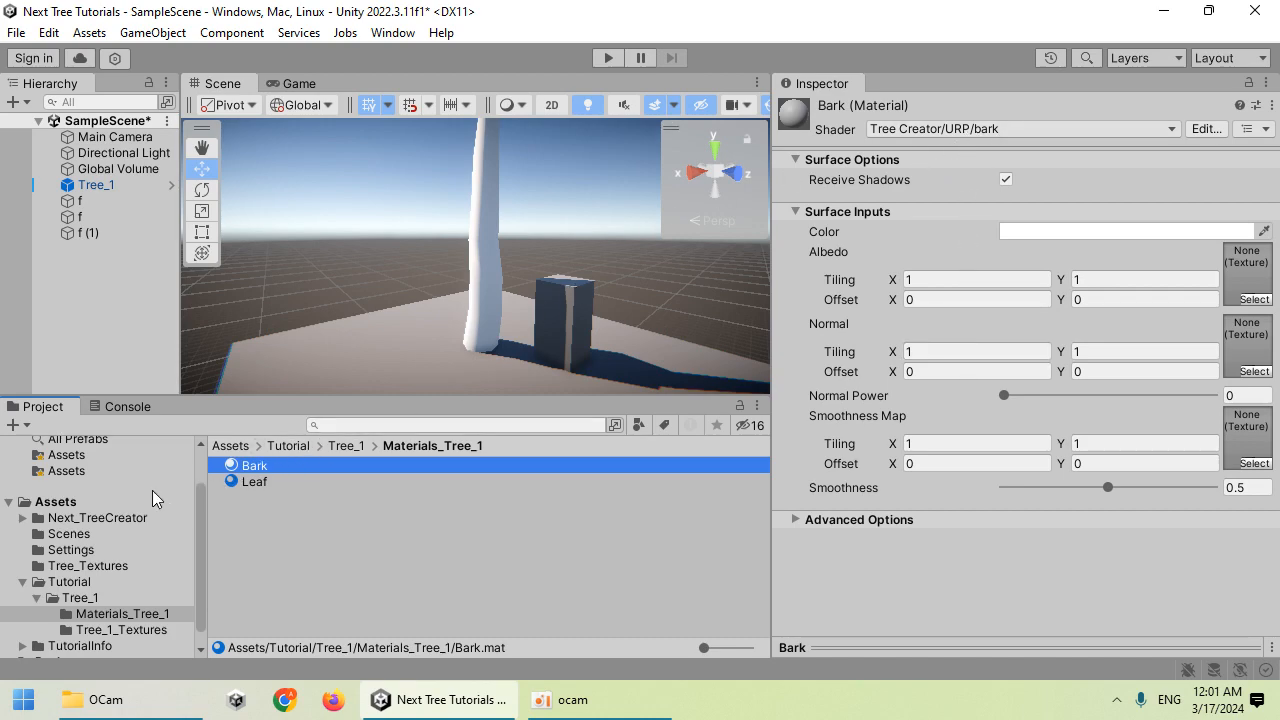
right_drag(300, 370, 380, 348)
click(288, 468)
scroll(80, 570, down, 1)
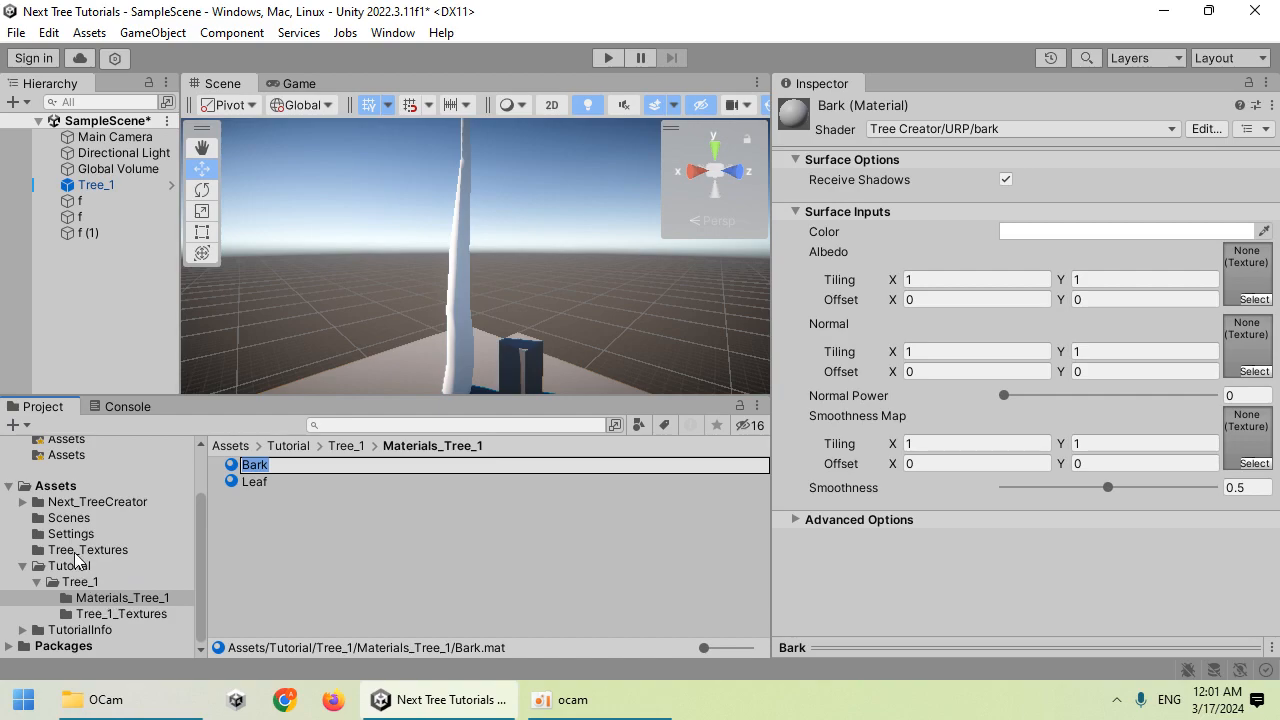
key(Return)
Open the Trunk folder under Next_TreeCreator's Textures and enlarge the asset thumbnails to find the Trunk_2_1 textures.
click(22, 502)
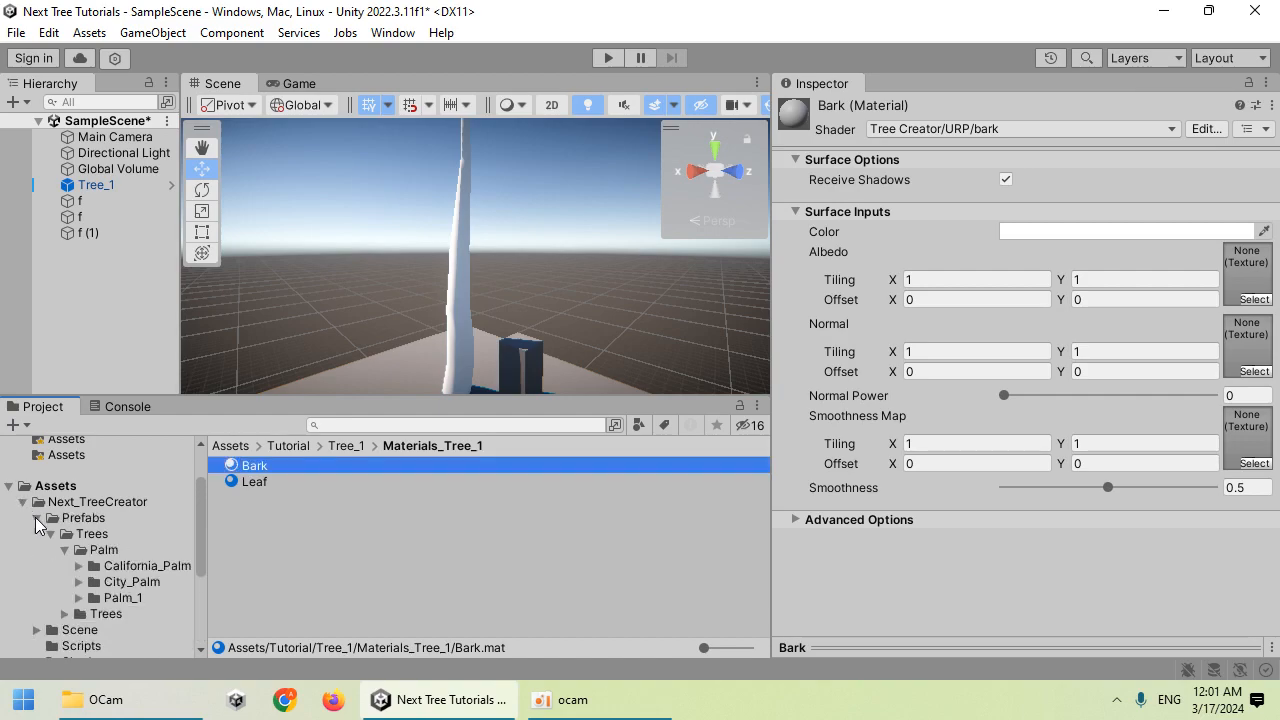
scroll(52, 540, down, 3)
click(39, 557)
scroll(44, 556, down, 3)
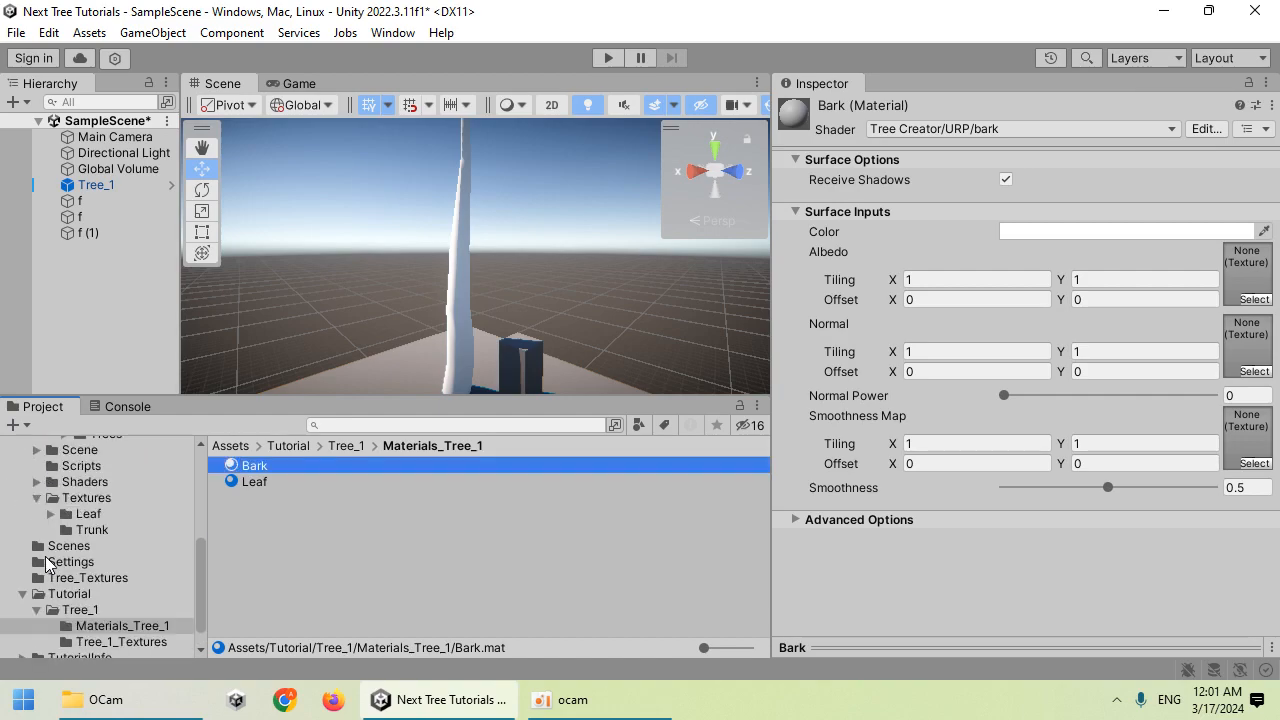
click(90, 530)
drag(704, 648, 748, 648)
scroll(563, 571, down, 3)
scroll(511, 573, up, 1)
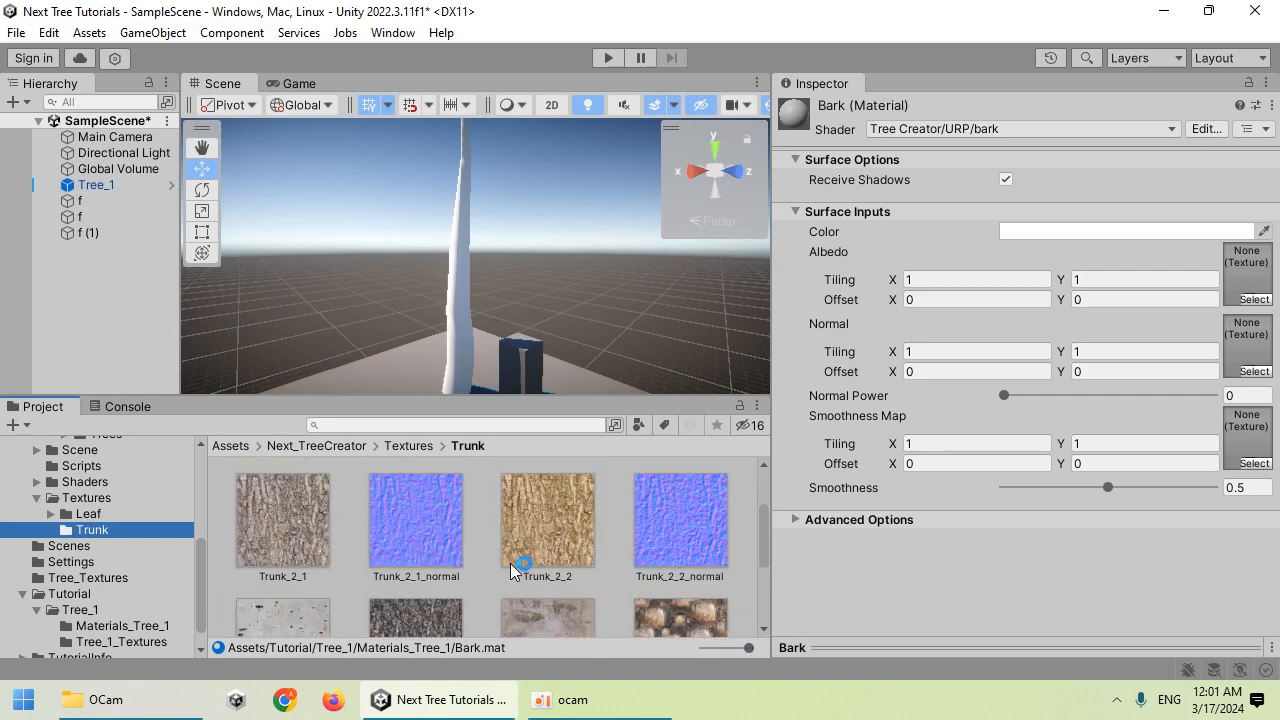
Assign Trunk_2_1 as the Bark material's Albedo and Trunk_2_1_normal as its Normal, fixing the texture's normal map import type.
drag(300, 527, 1249, 272)
click(1249, 272)
drag(450, 540, 1252, 343)
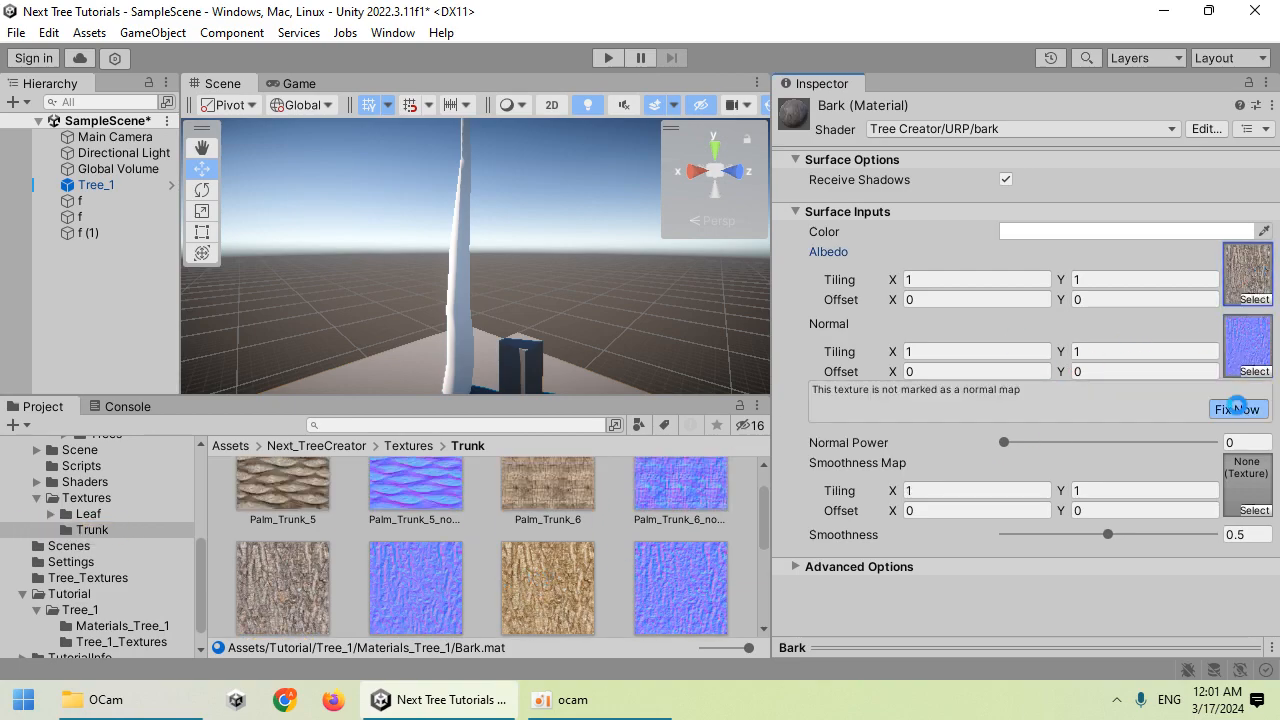
click(1240, 410)
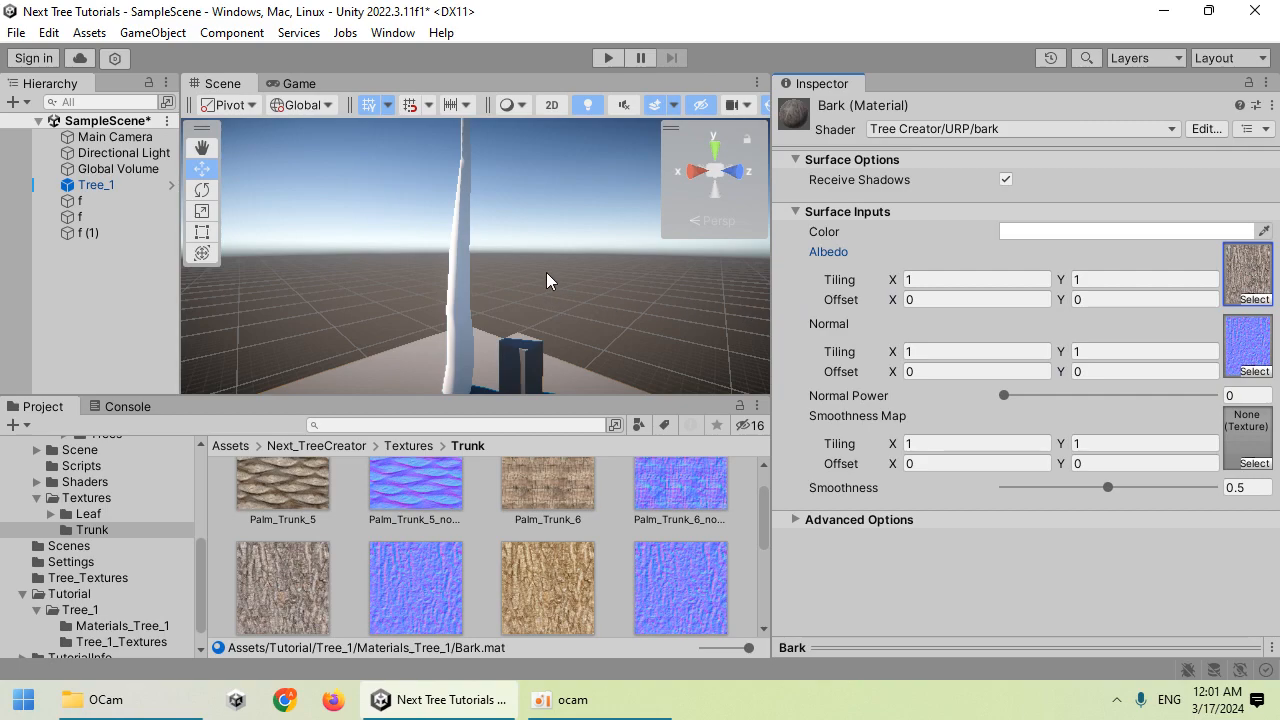
Examine the bark texture on the trunk in the scene with the tree selected and deselected.
click(466, 274)
scroll(795, 414, down, 5)
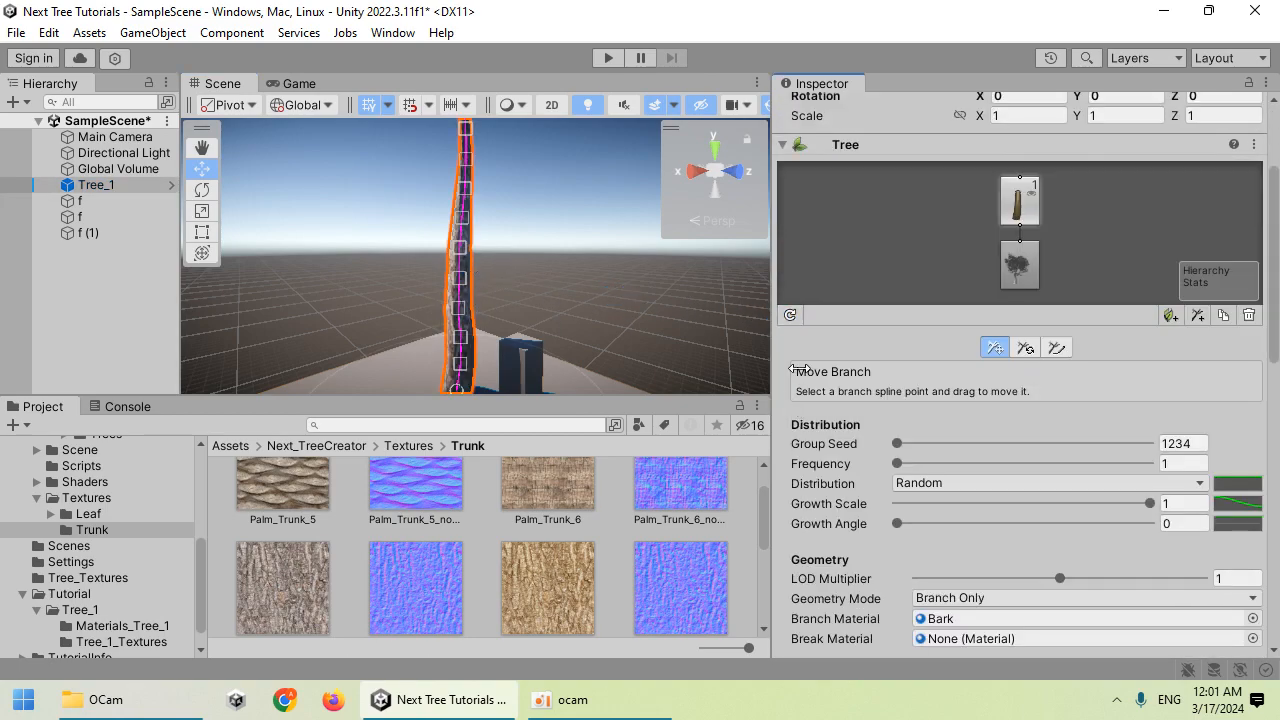
scroll(965, 420, down, 4)
click(591, 251)
right_drag(591, 251, 489, 285)
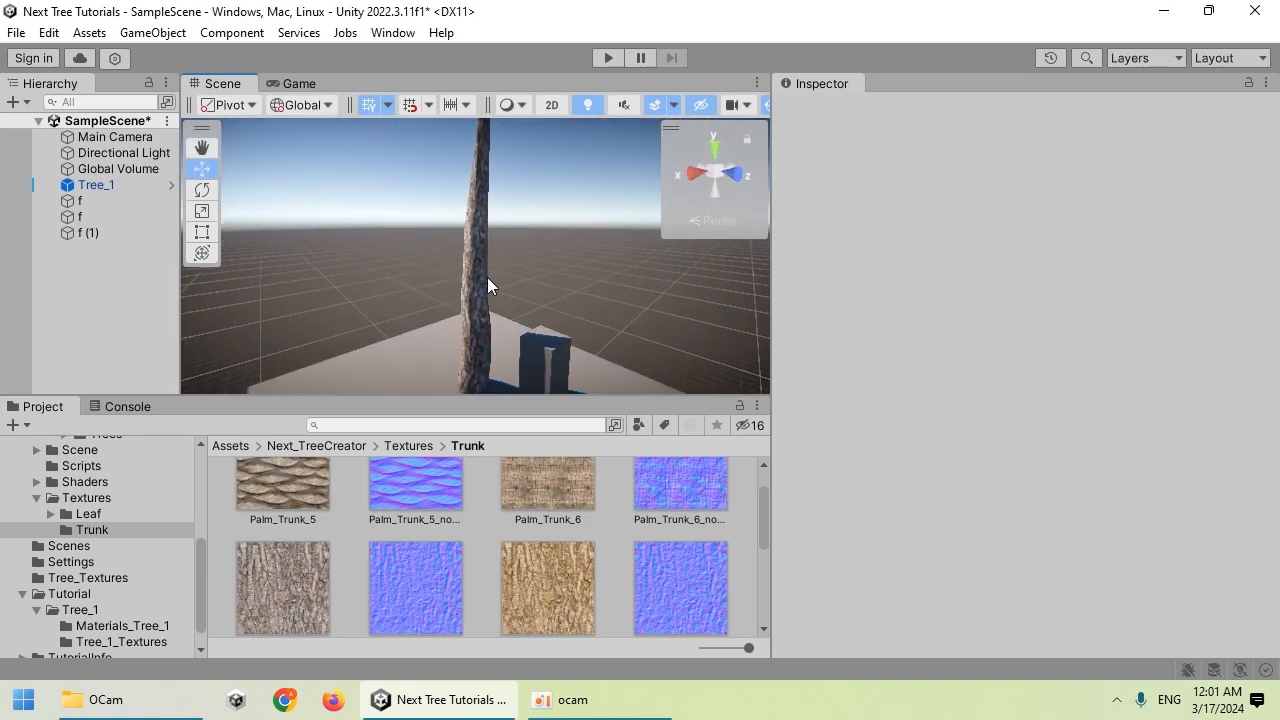
Open the Tutorial folder's Tree_1 subfolder and select the Tree_1 prefab asset to show its tree settings.
drag(419, 396, 409, 366)
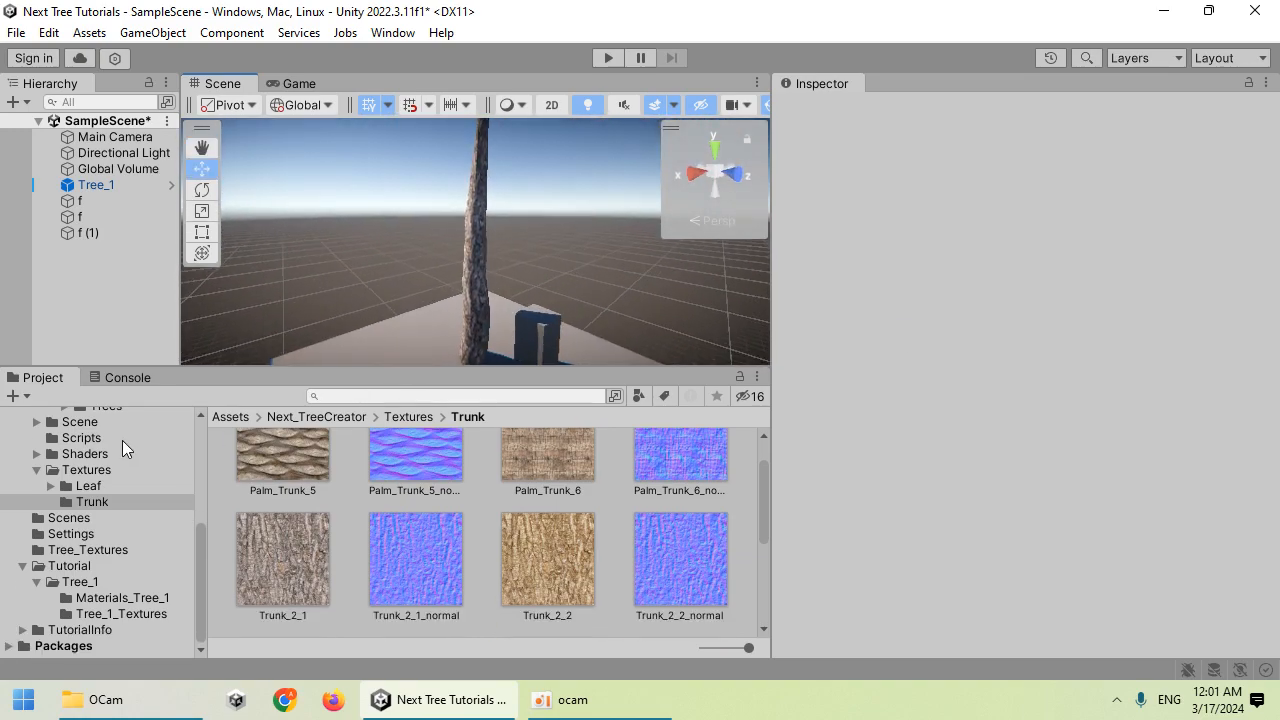
click(80, 581)
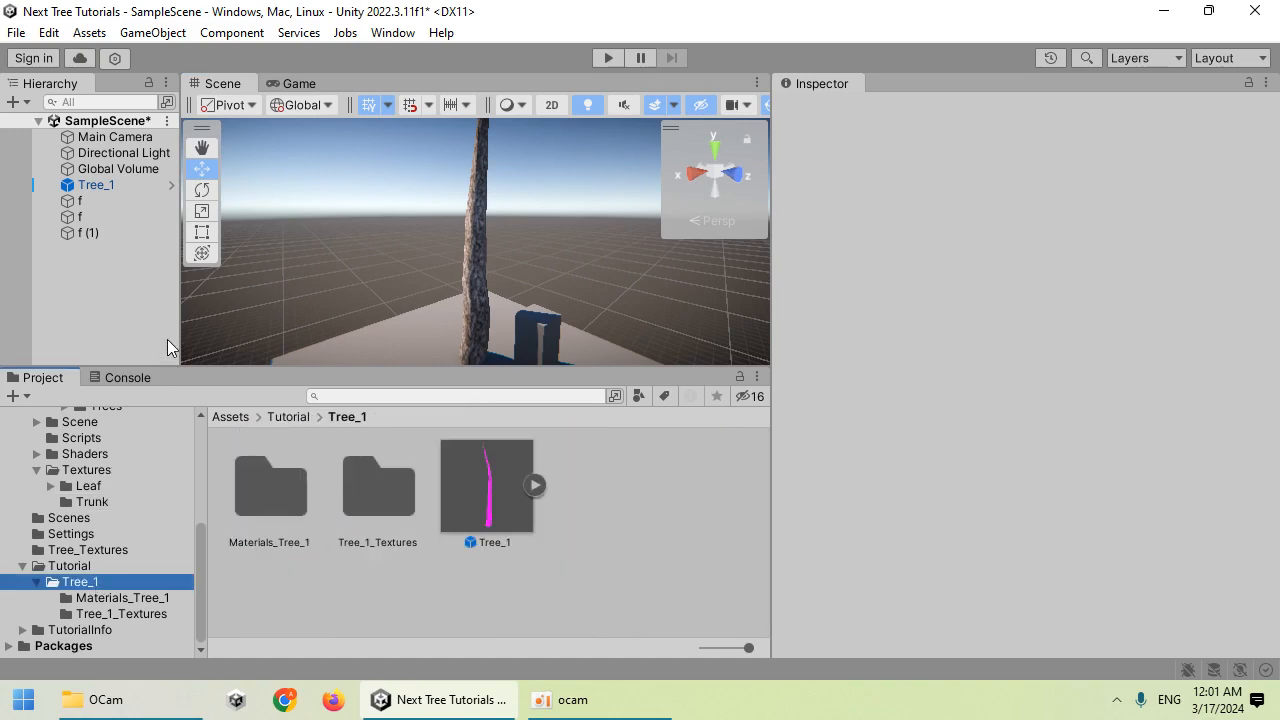
click(100, 187)
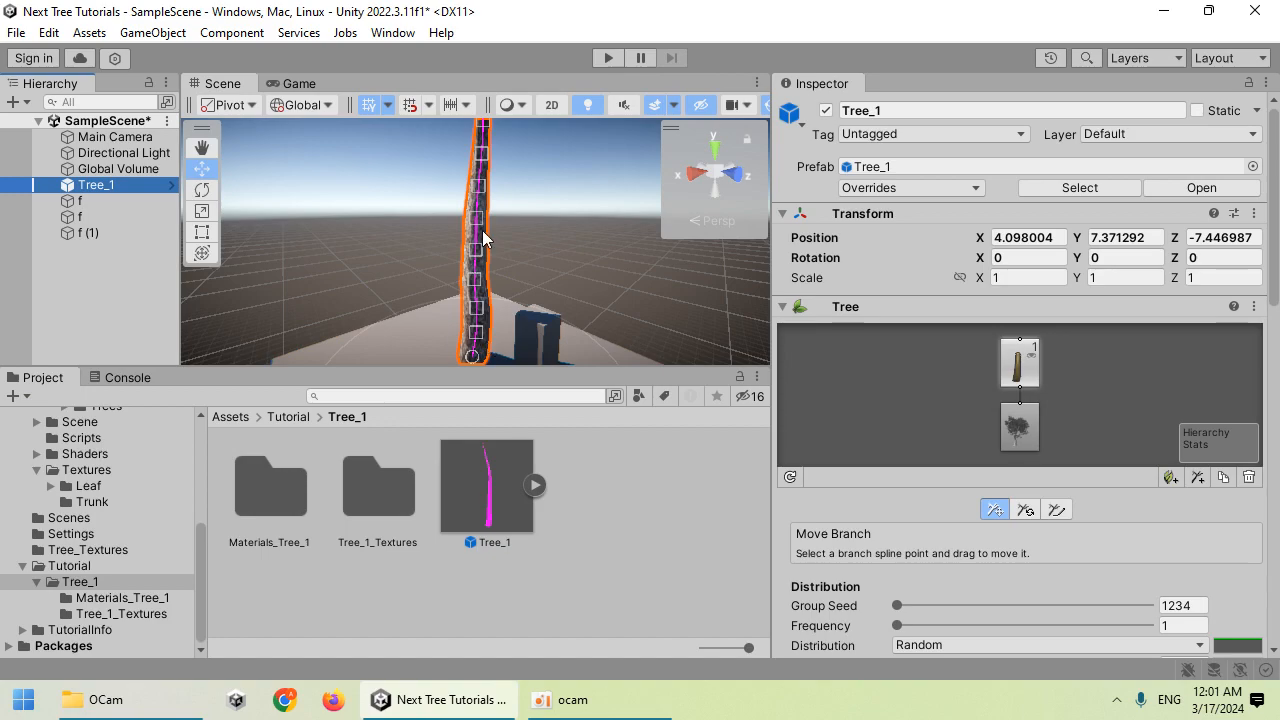
click(473, 490)
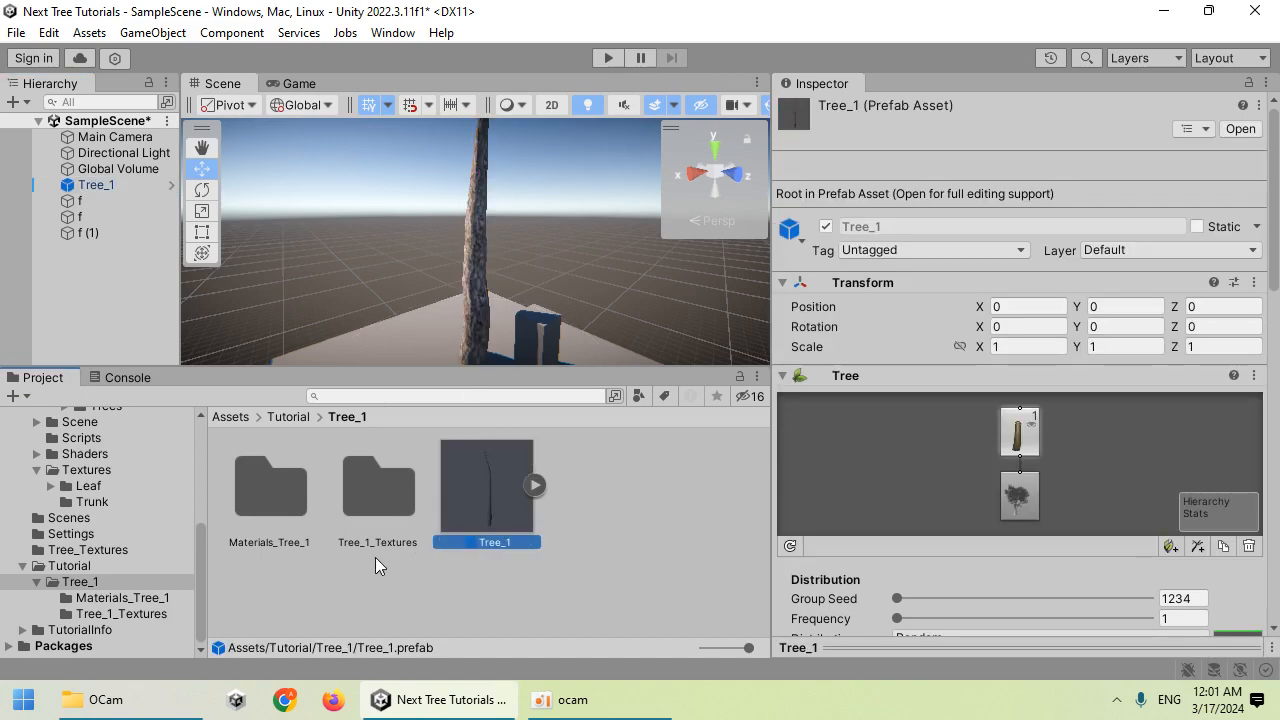
scroll(841, 405, down, 3)
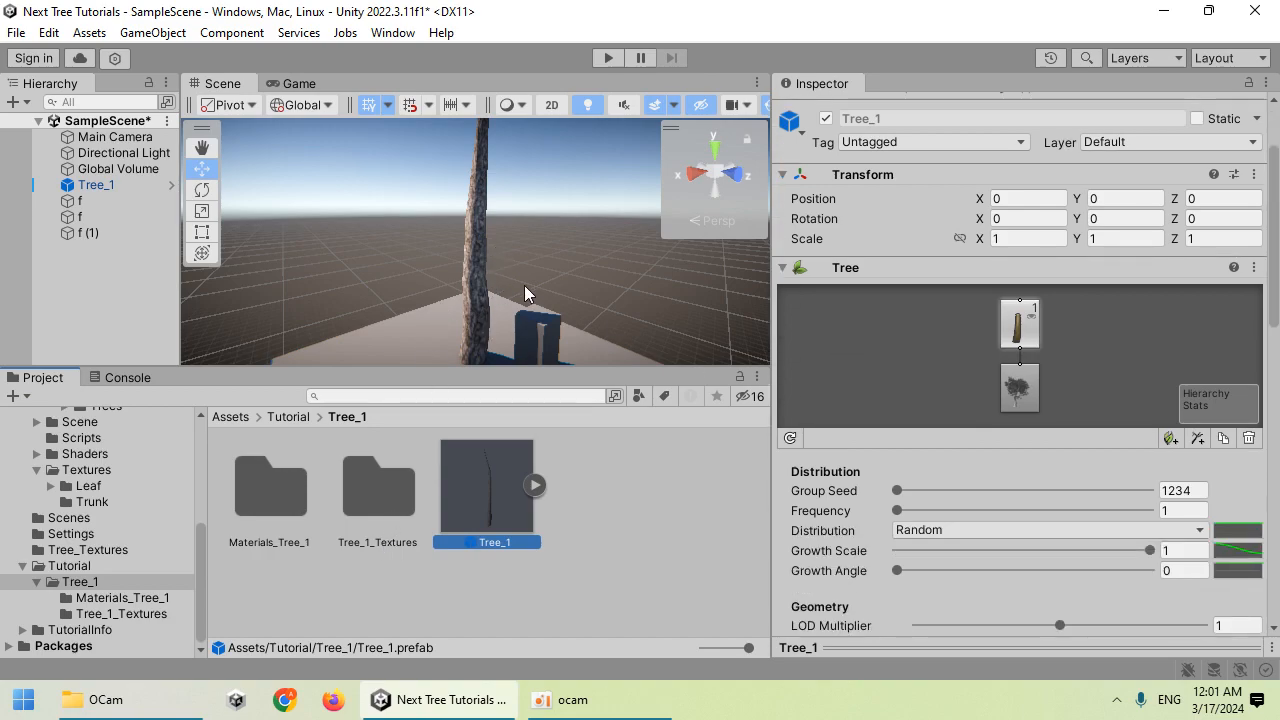
scroll(500, 290, up, 2)
click(482, 300)
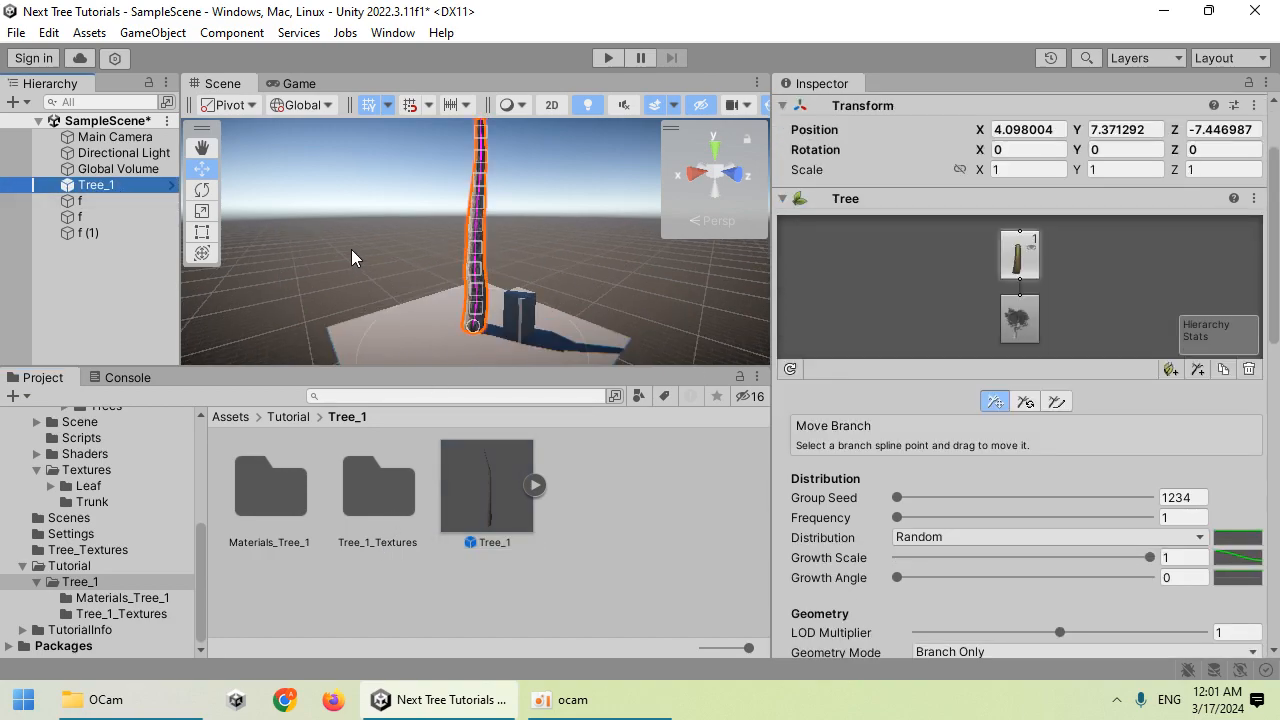
click(487, 477)
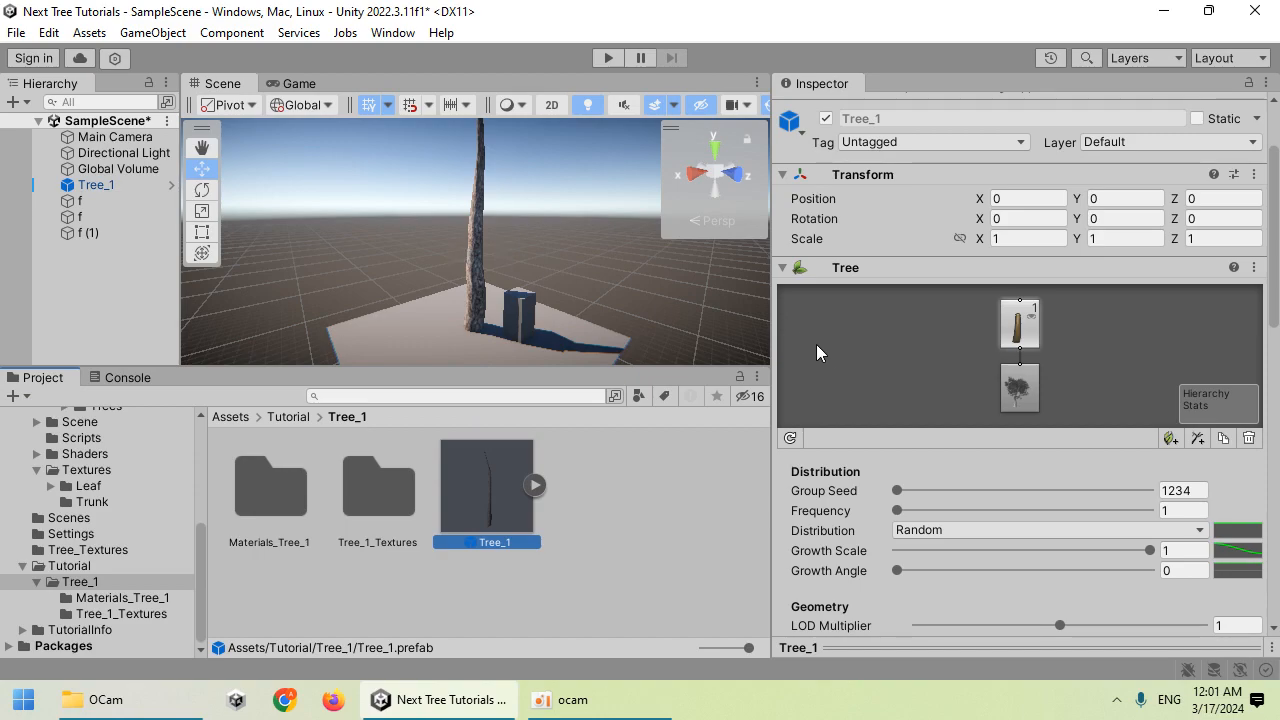
Try a higher Frequency for the trunk group on the prefab, then set it back to 1.
scroll(945, 323, down, 1)
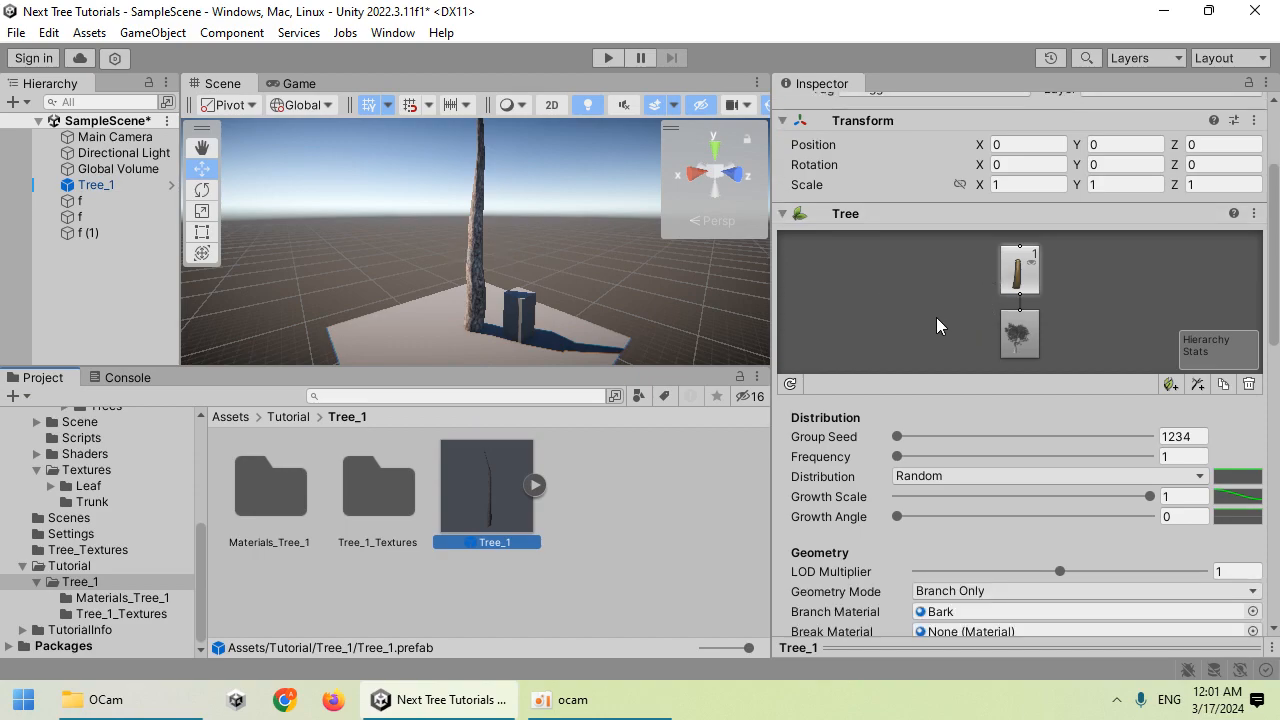
scroll(877, 414, down, 2)
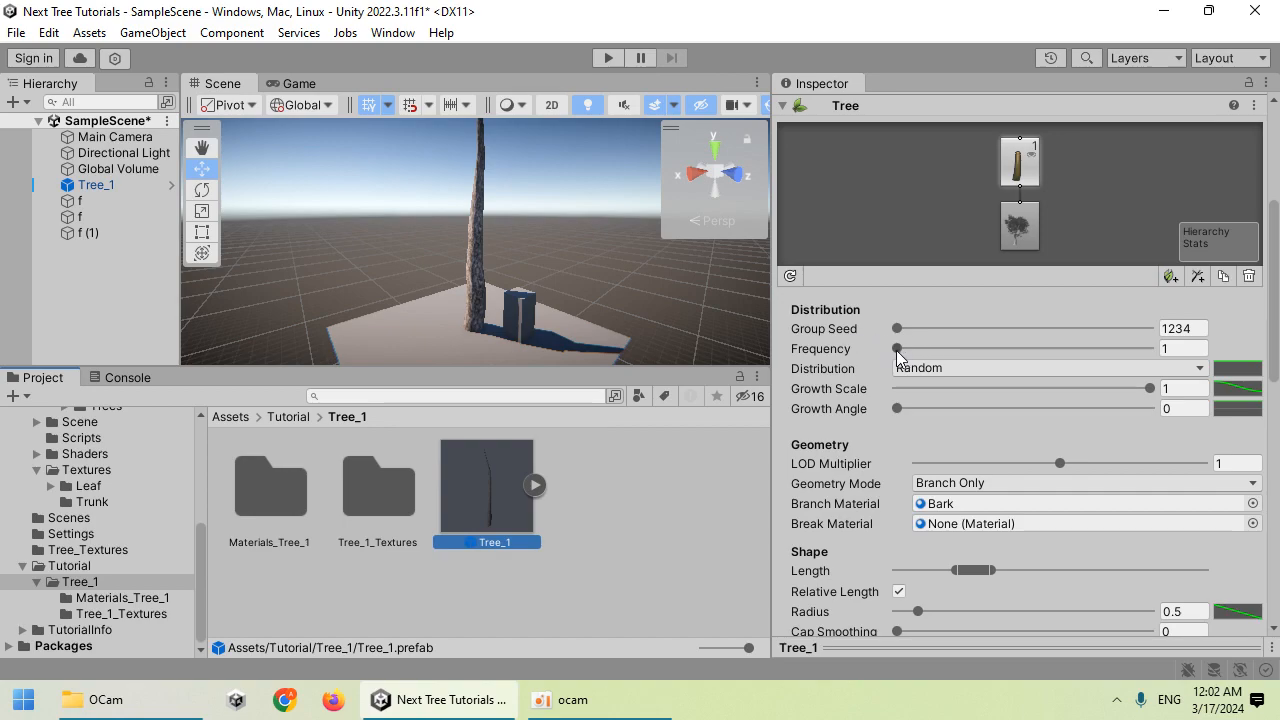
drag(900, 353, 923, 331)
alt+drag(550, 275, 750, 298)
click(1200, 348)
text(1)
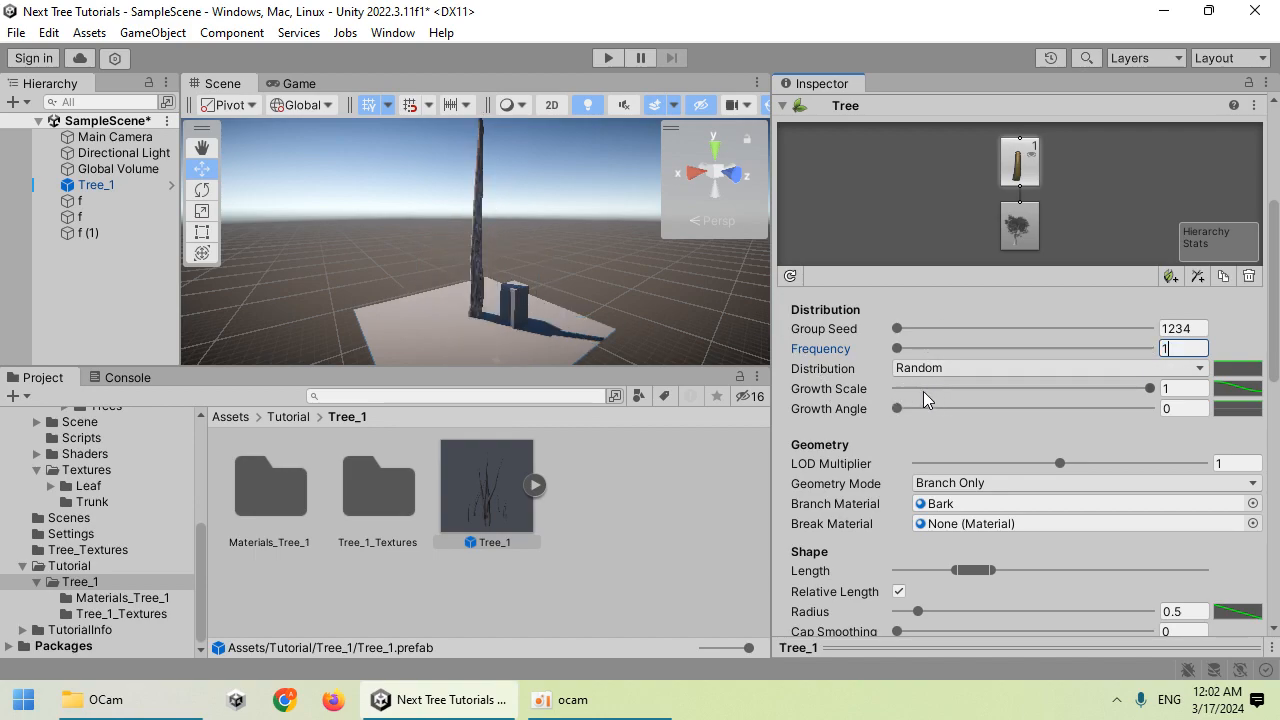
Shorten the trunk's Length range and reduce its Radius to 0.24 in the Shape settings.
scroll(900, 330, down, 1)
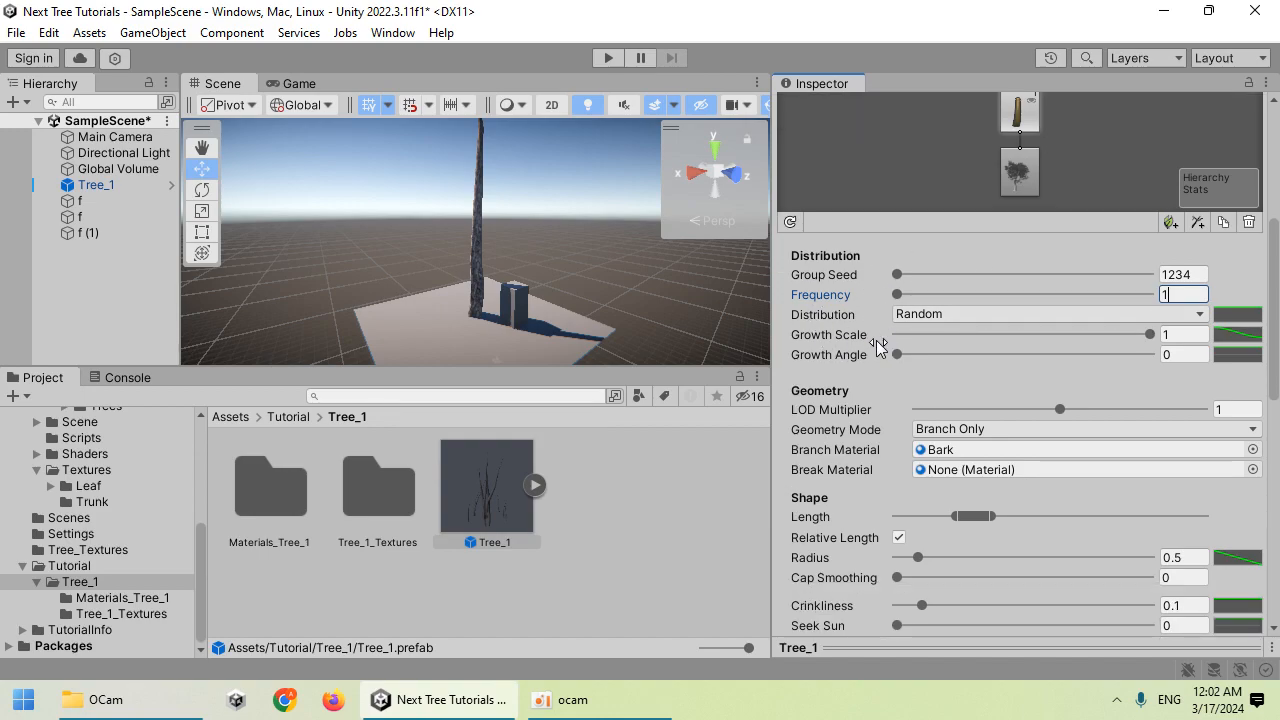
scroll(890, 332, down, 1)
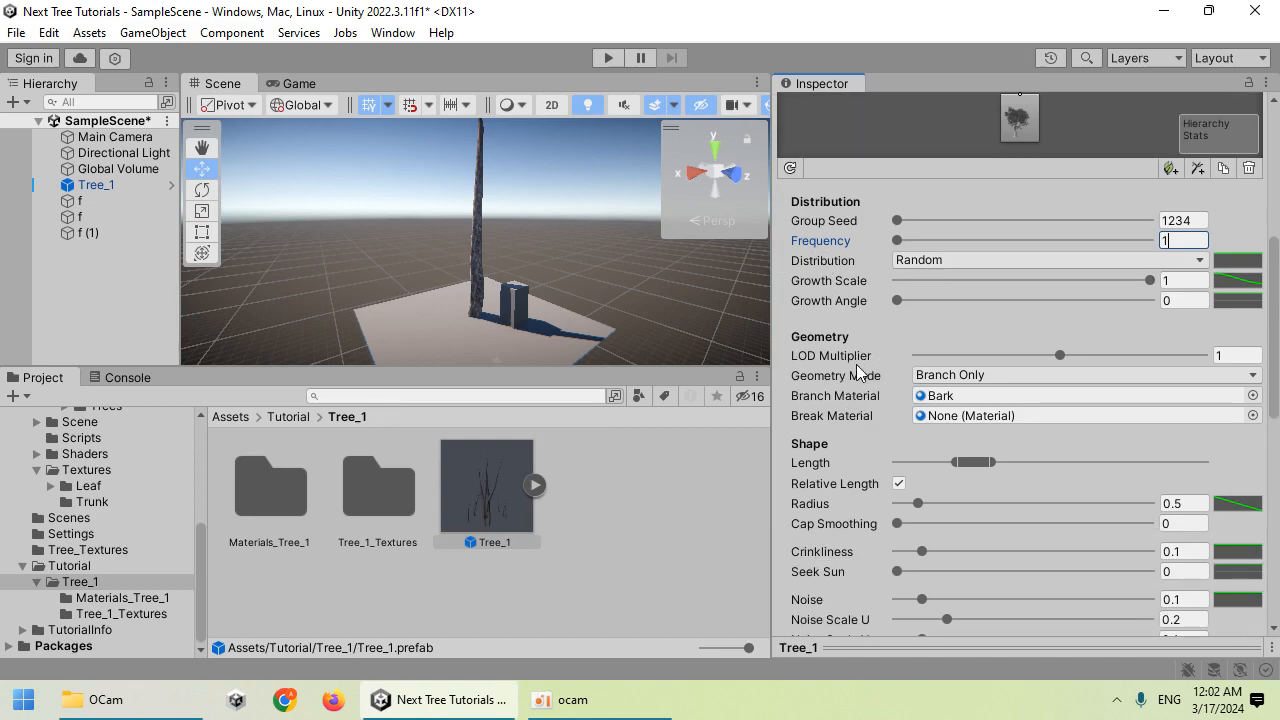
scroll(900, 390, down, 1)
scroll(869, 387, down, 1)
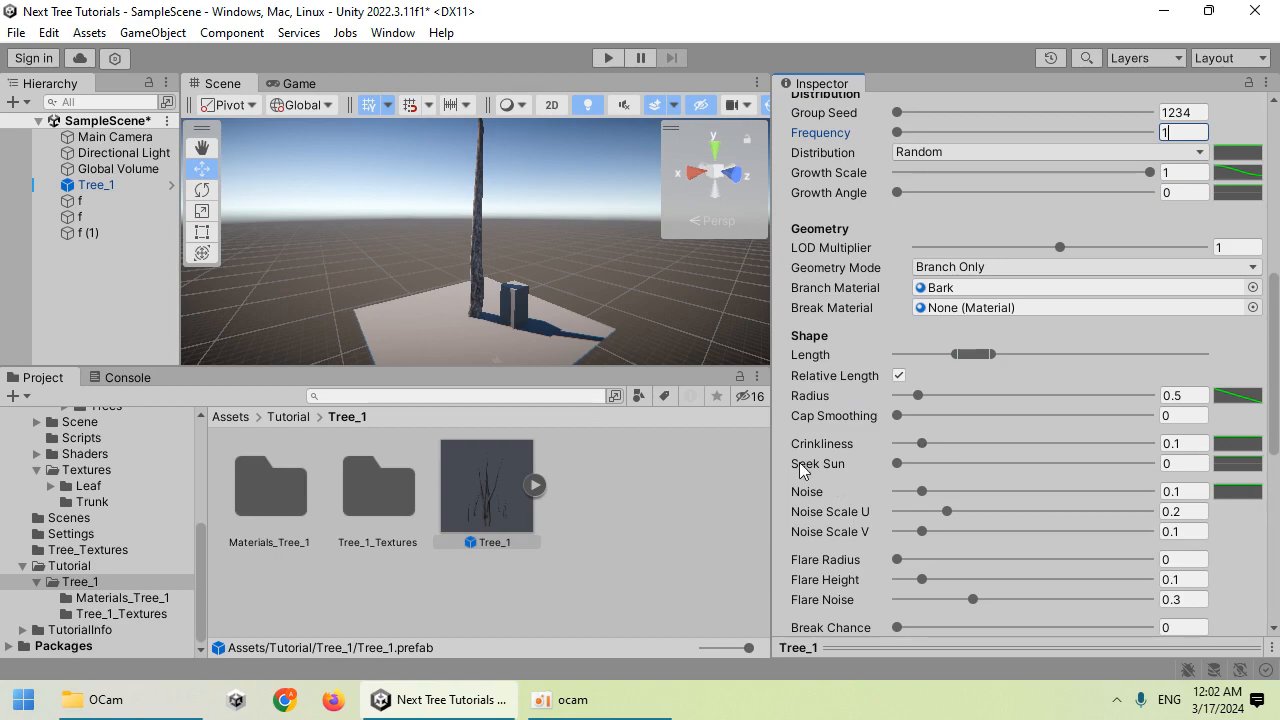
drag(973, 363, 908, 396)
right_drag(526, 246, 603, 166)
key(w)
key(s)
drag(947, 355, 903, 399)
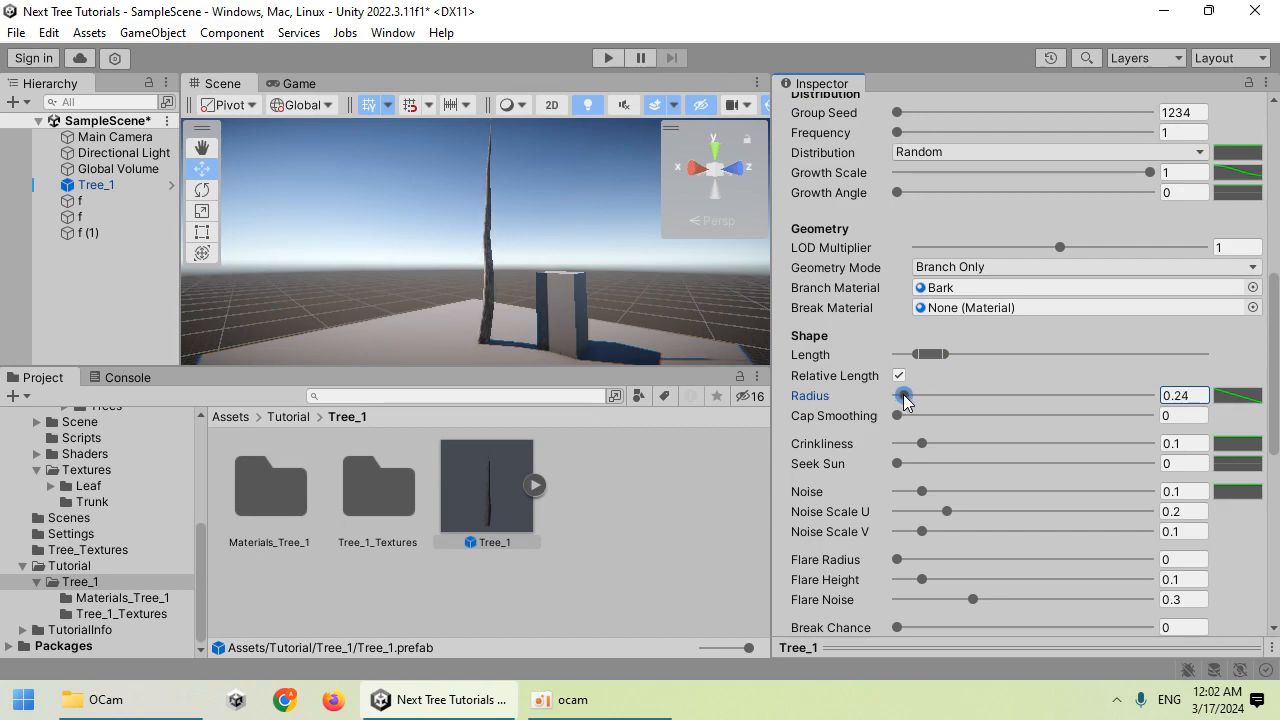
Set the trunk's Crinkliness to 0.096 and check its shape in the scene.
scroll(531, 283, up, 4)
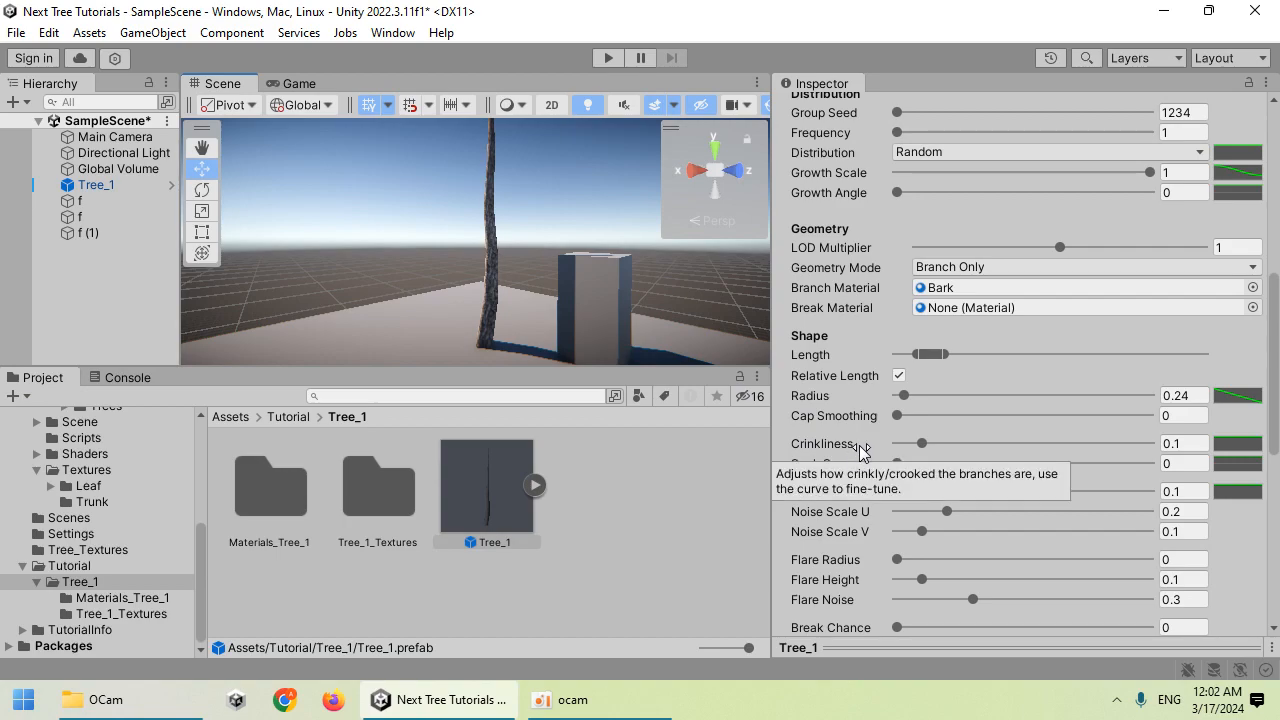
drag(922, 447, 887, 420)
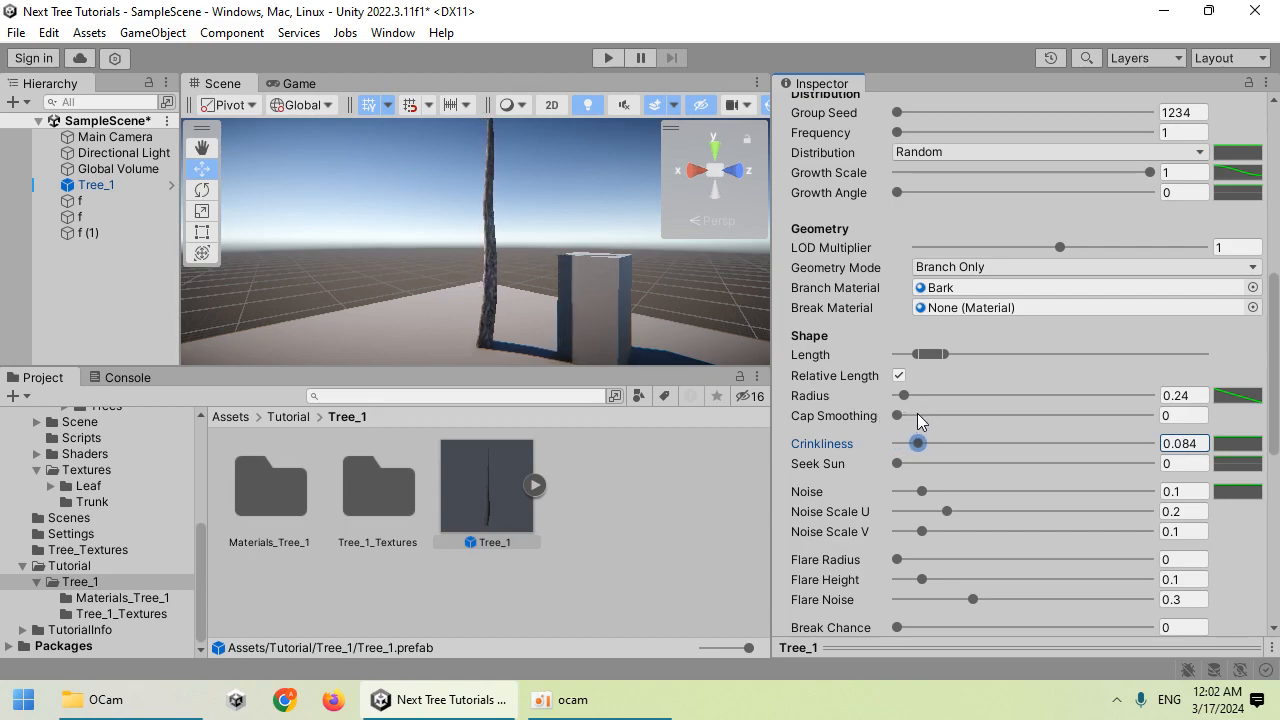
alt+drag(511, 285, 566, 320)
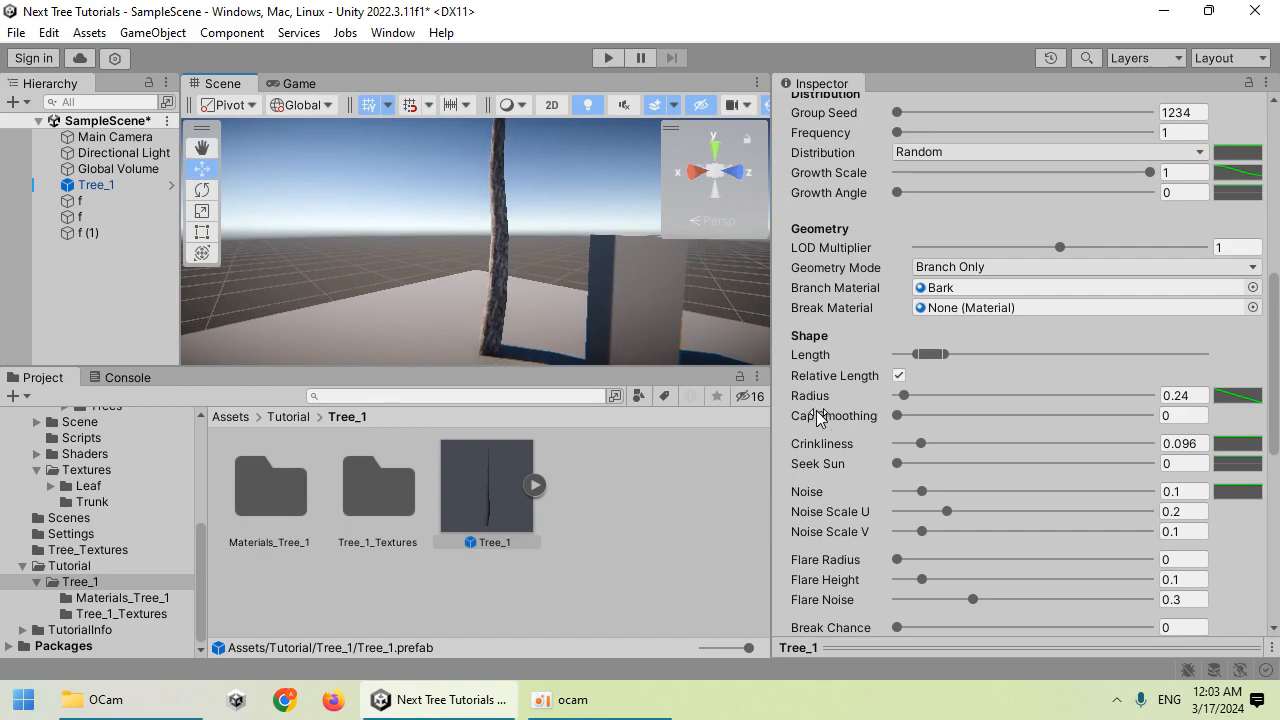
scroll(446, 226, down, 5)
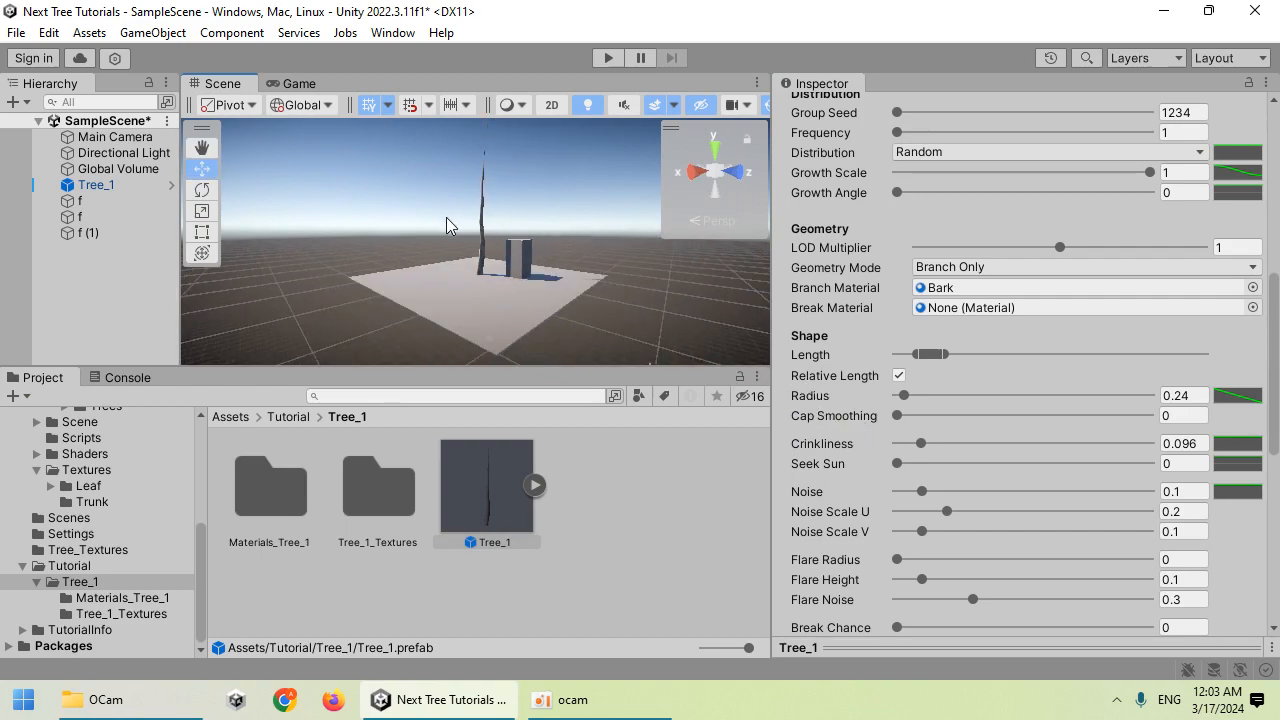
scroll(476, 242, up, 3)
right_drag(553, 241, 556, 251)
key(w)
scroll(556, 250, down, 5)
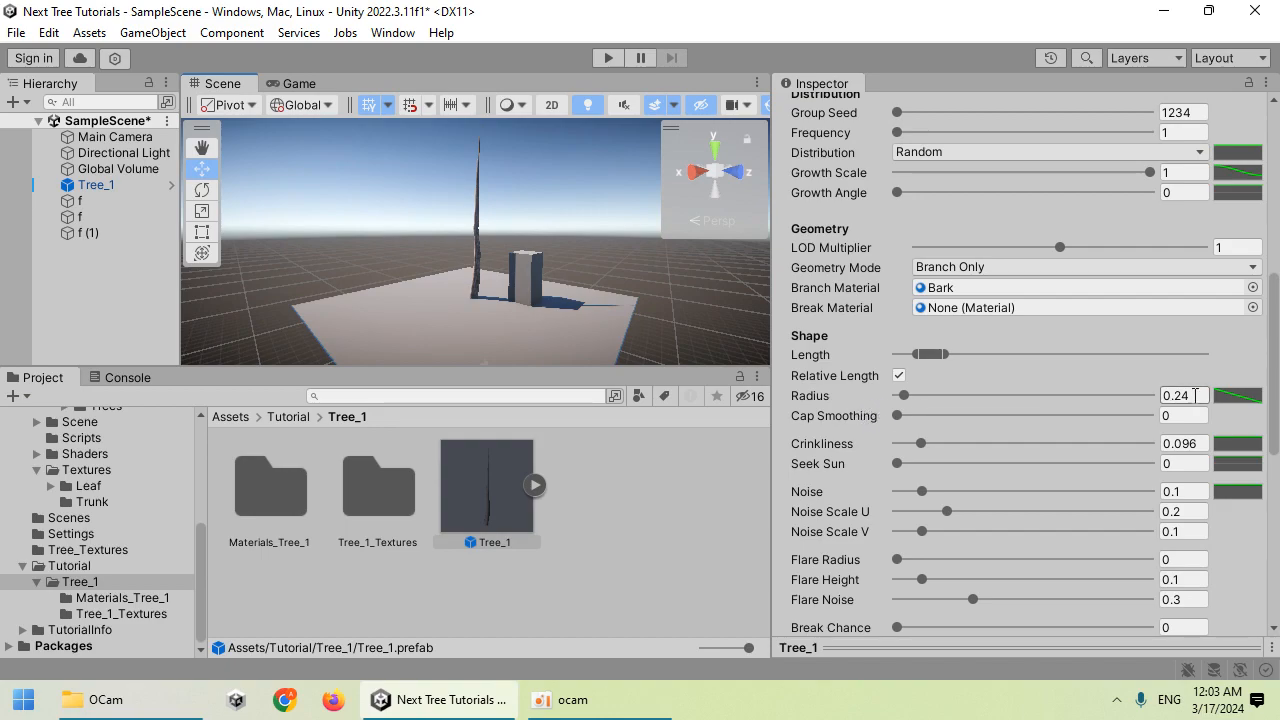
Try the flat constant preset on the trunk's Radius curve and check the trunk in the scene.
click(1226, 397)
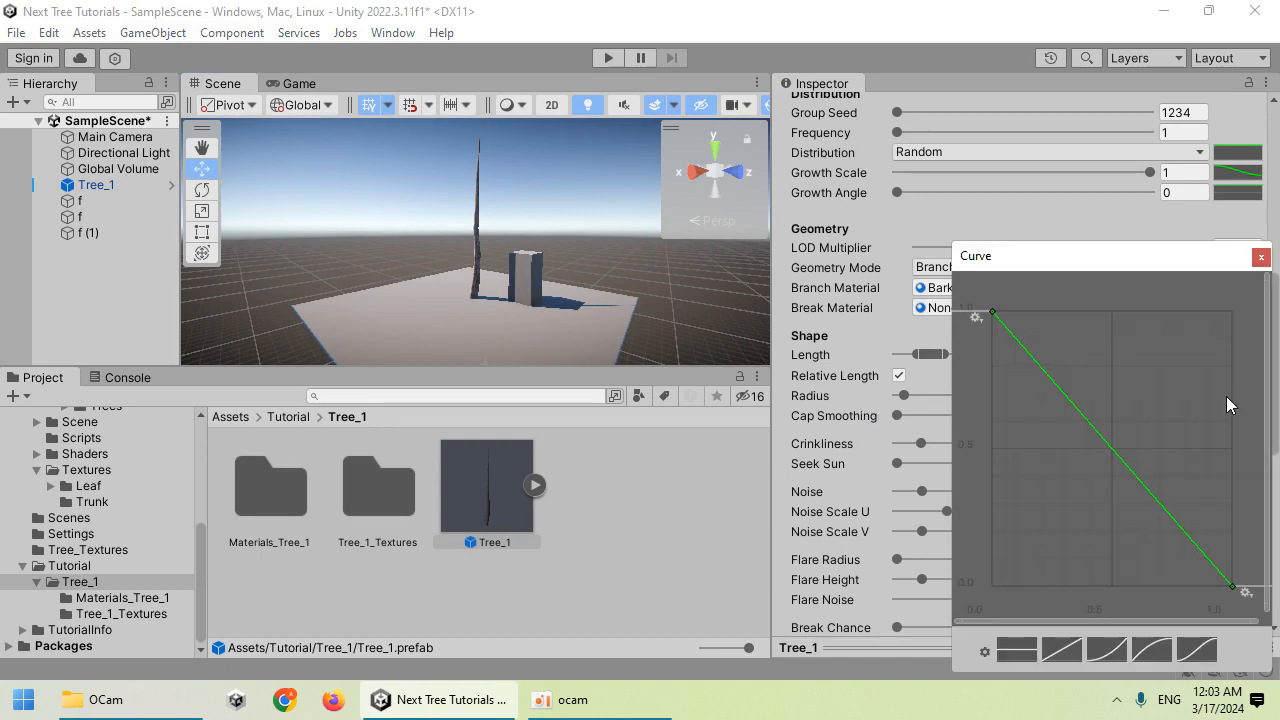
click(1015, 651)
right_drag(480, 160, 482, 212)
key(w)
key(s)
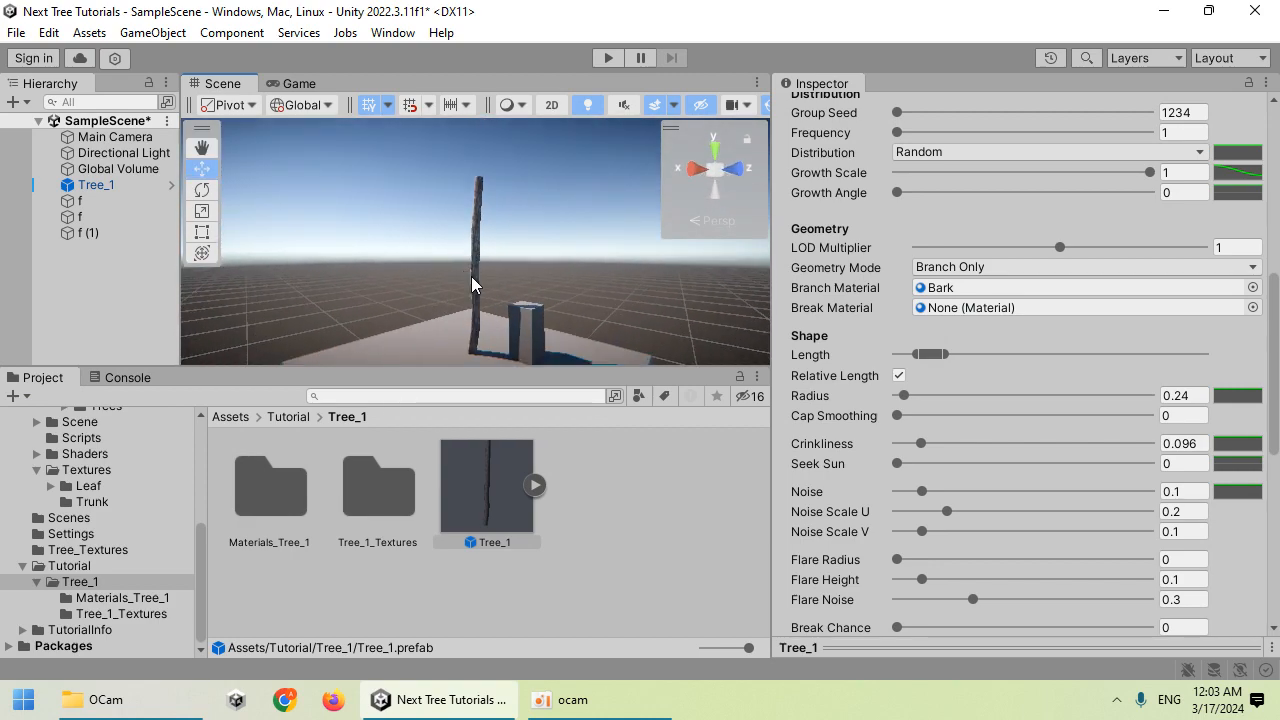
Apply the rising linear preset, from 0 to 1, to the trunk's Radius curve.
click(1232, 397)
click(1061, 649)
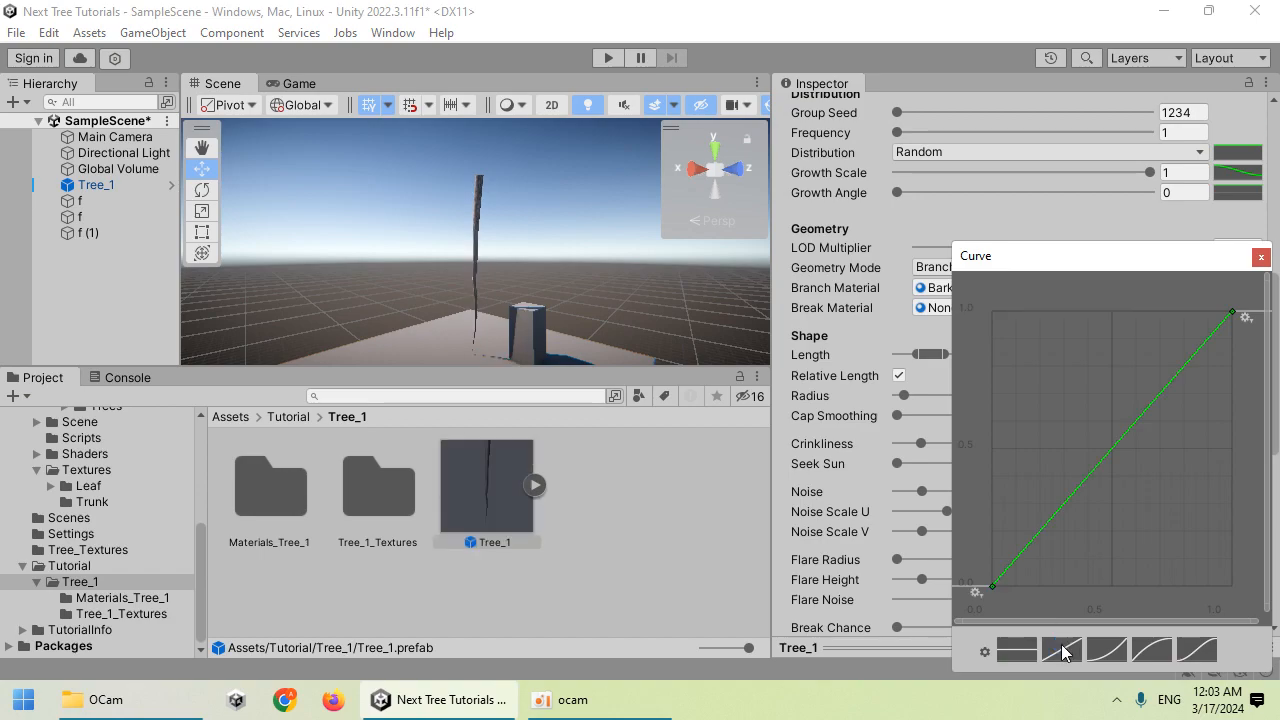
Try other presets on the trunk's Radius curve, and lower the flat curve's end key to about 0.74 and start key to about 0.3.
click(1124, 652)
click(1063, 650)
click(1029, 641)
drag(1232, 314, 1194, 382)
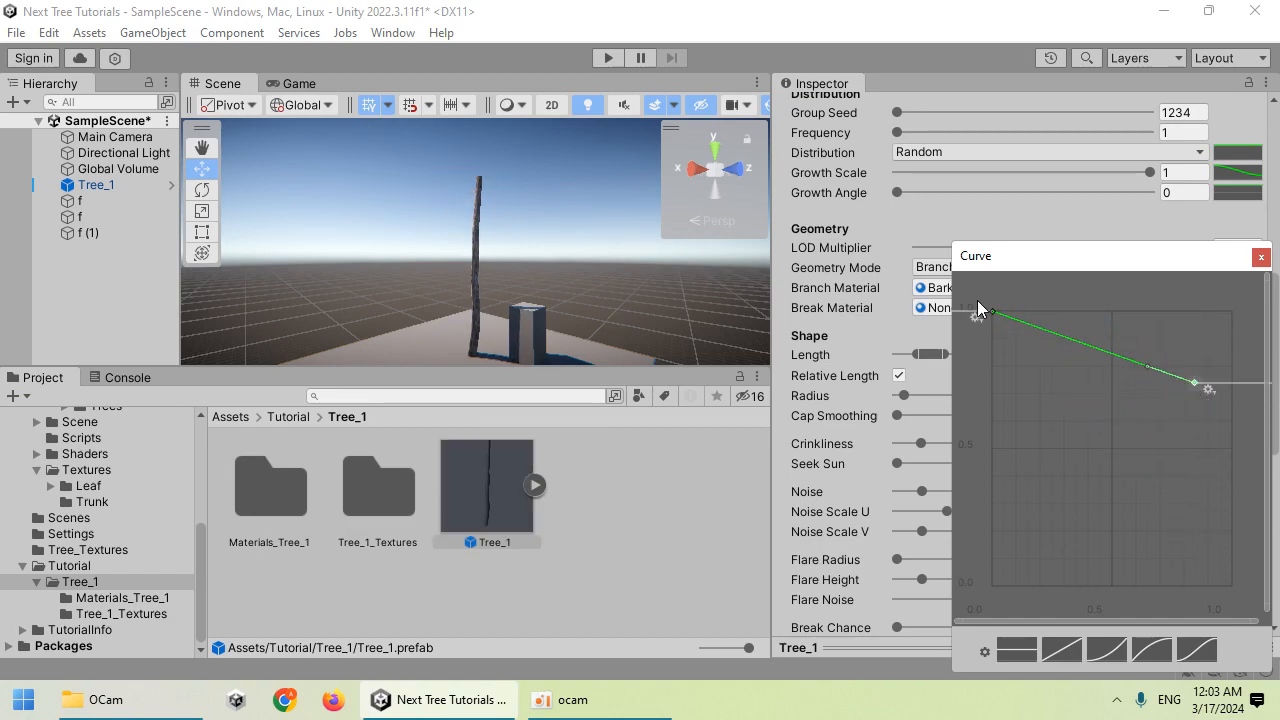
drag(993, 314, 995, 505)
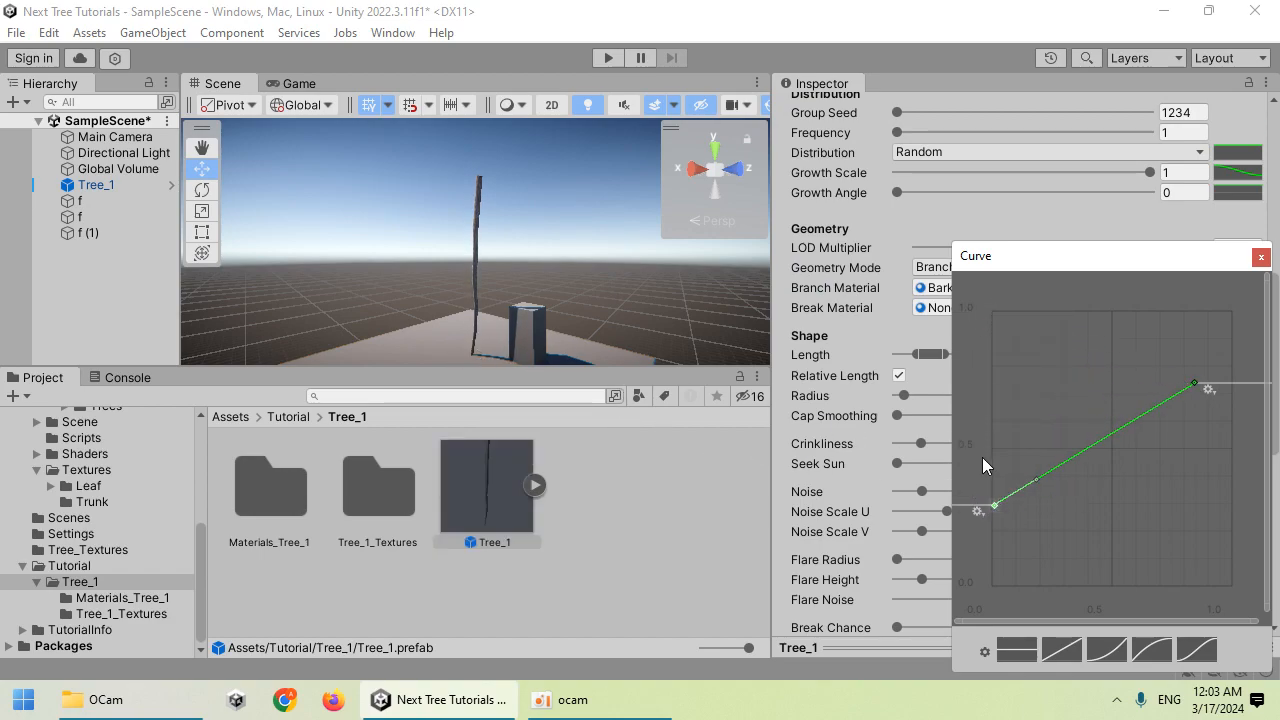
Reset the trunk's Radius curve to the flat preset, lower its end key to about 0.25, and check the taper in the scene.
click(1012, 648)
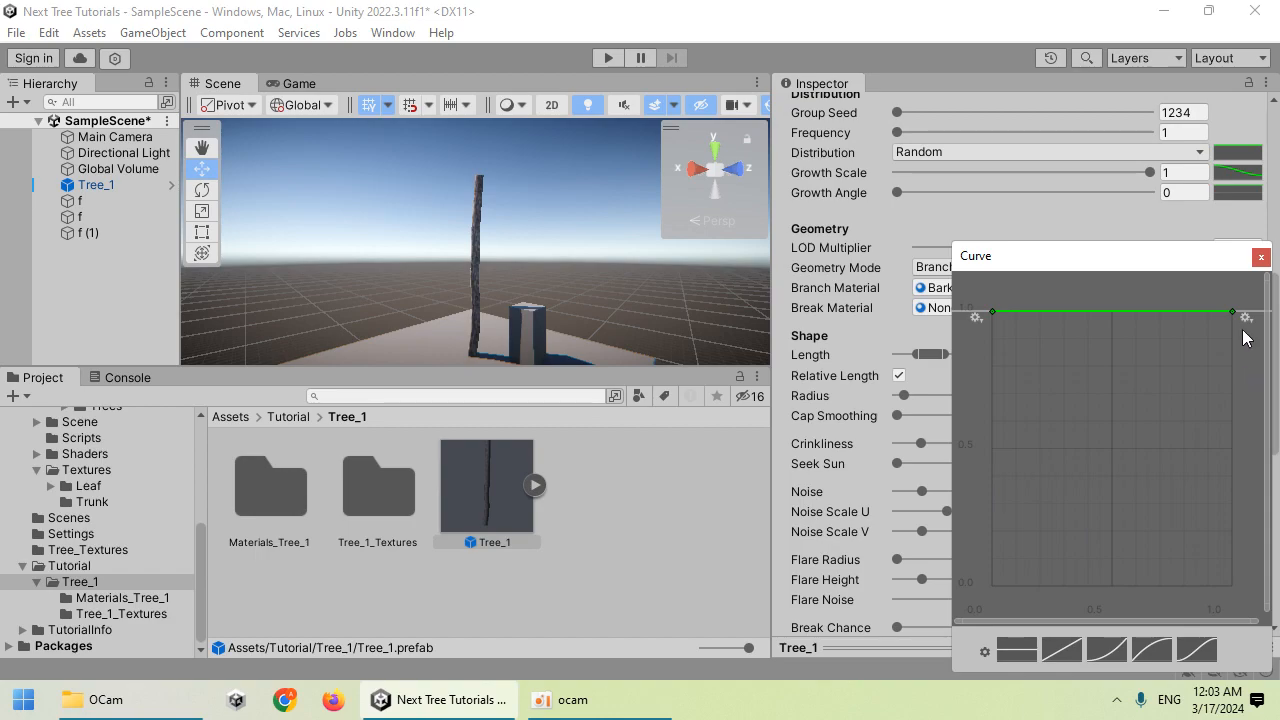
drag(1235, 318, 1212, 520)
right_drag(563, 257, 485, 263)
key(s)
key(w)
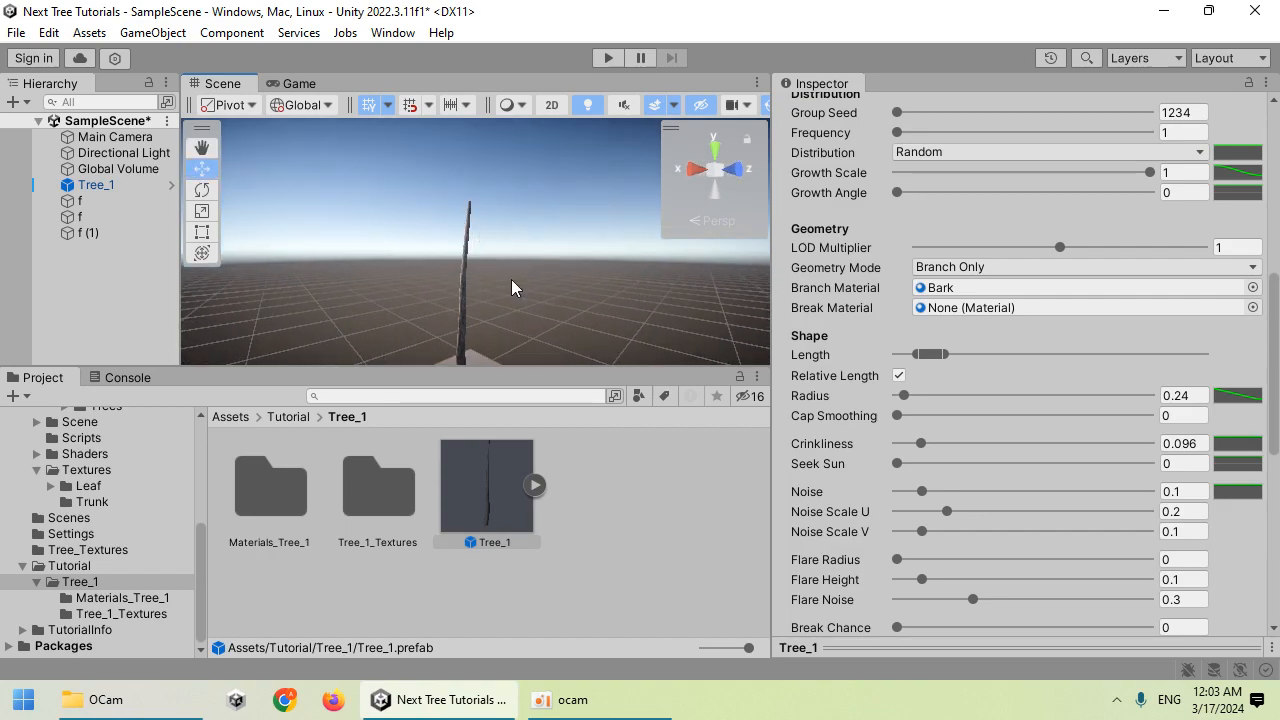
Try a raised end key on the Radius curve, then reapply the flat preset and lower its end key to about 0.25.
click(1240, 396)
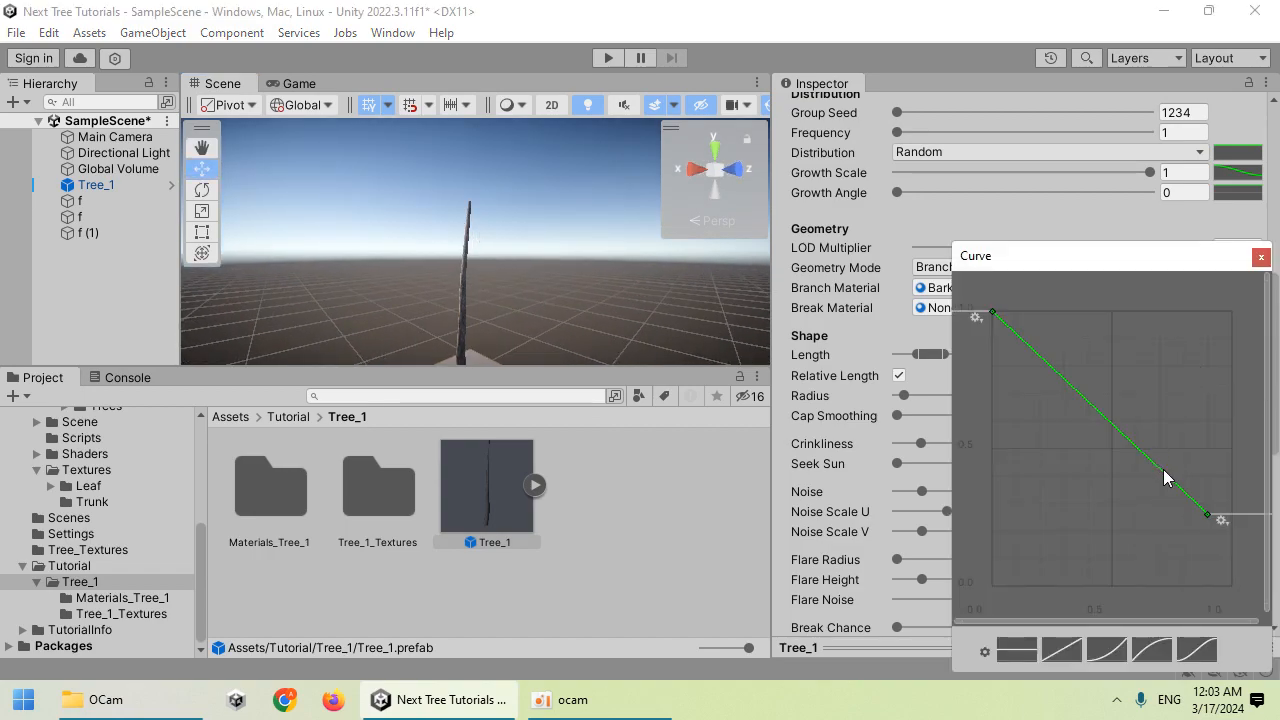
drag(1210, 522, 1207, 399)
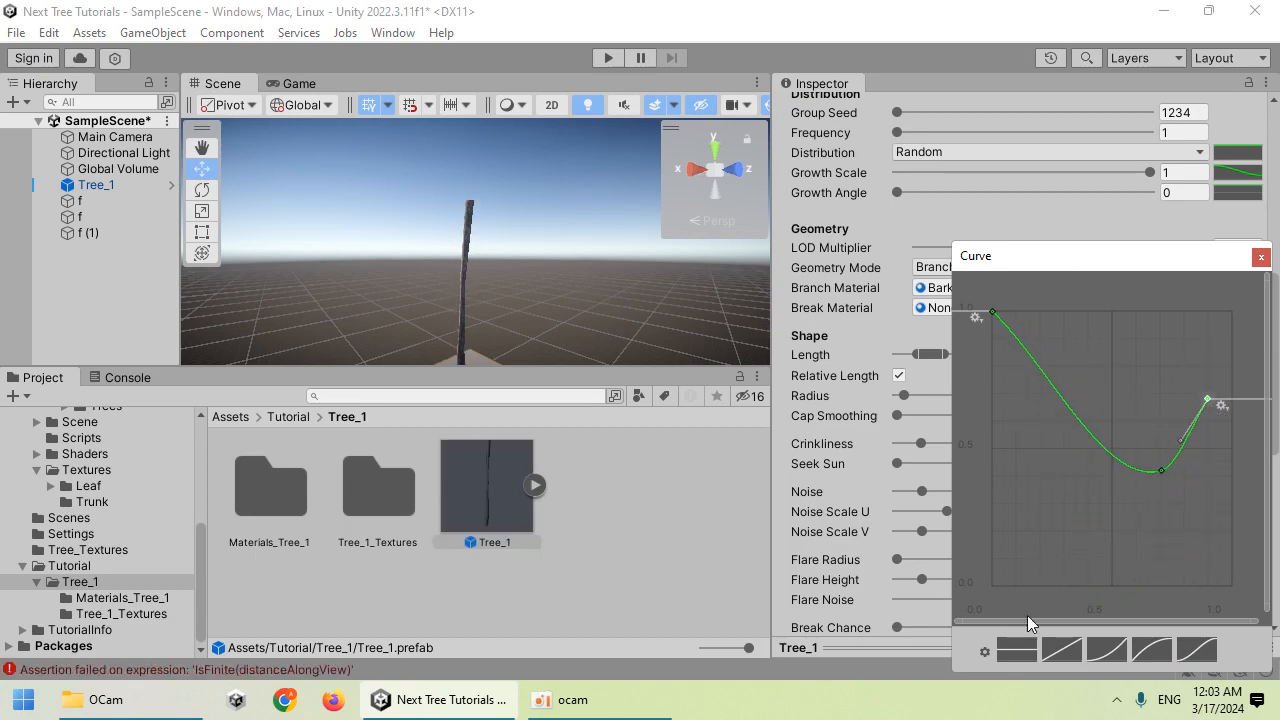
click(1016, 650)
drag(1236, 320, 1222, 515)
right_drag(560, 260, 494, 242)
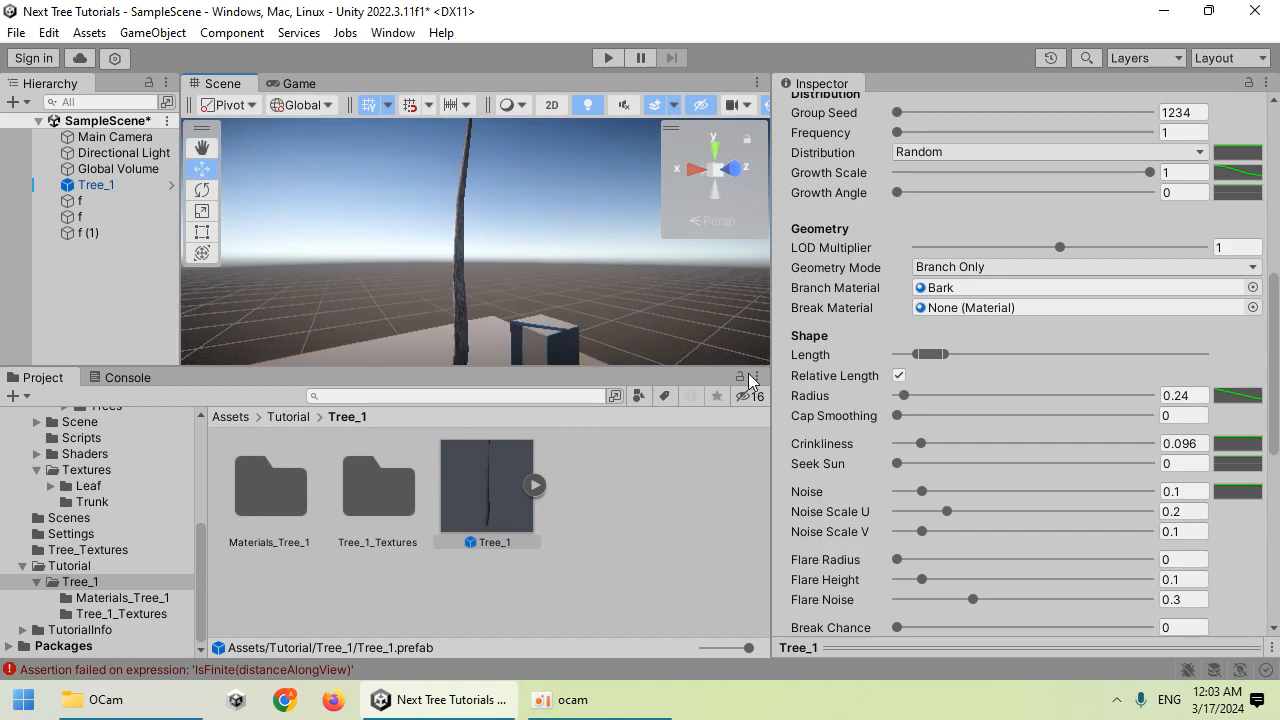
Set the trunk's Flare Radius to 2.46 and inspect the base of the trunk in the scene.
scroll(799, 437, down, 1)
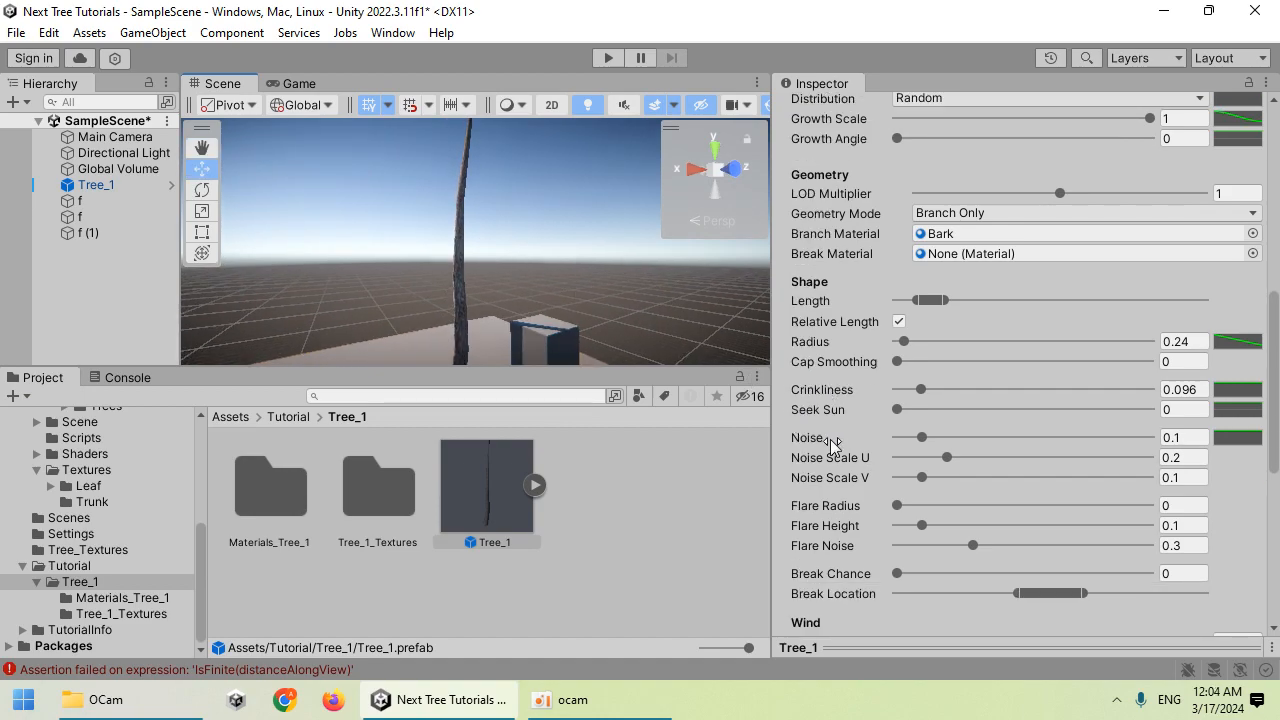
scroll(831, 444, down, 1)
right_drag(595, 301, 450, 322)
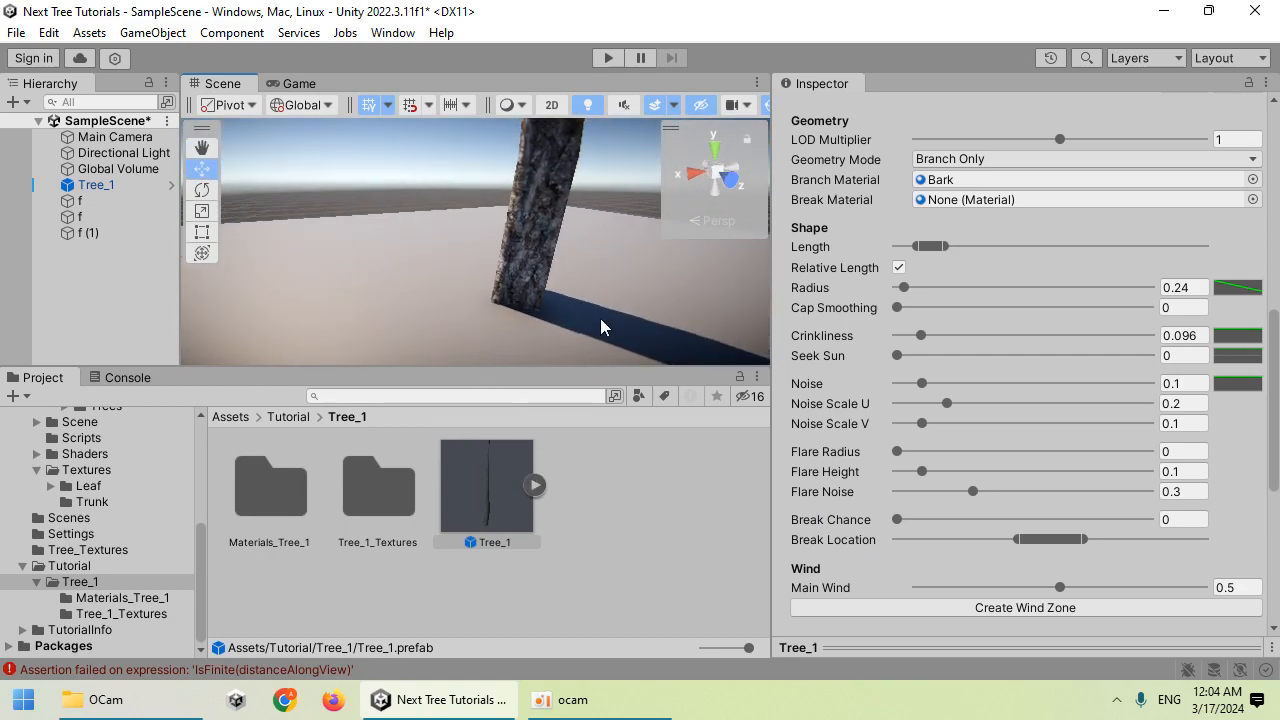
drag(897, 451, 1021, 451)
mouse_move(610, 296)
right_down()
mouse_move(566, 274)
mouse_move(600, 290)
right_up()
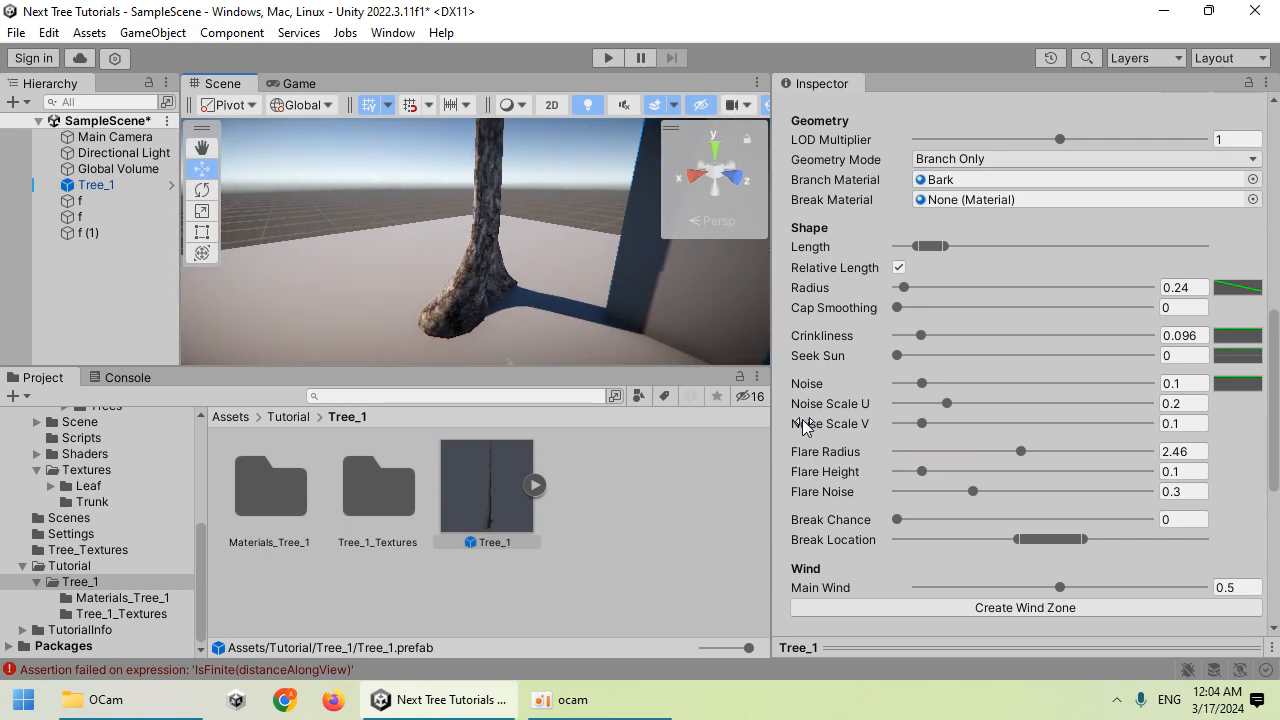
Try Flare Height values of 0.223, 0.024 and 0.528 and compare the trunk's base in the scene.
drag(931, 471, 953, 471)
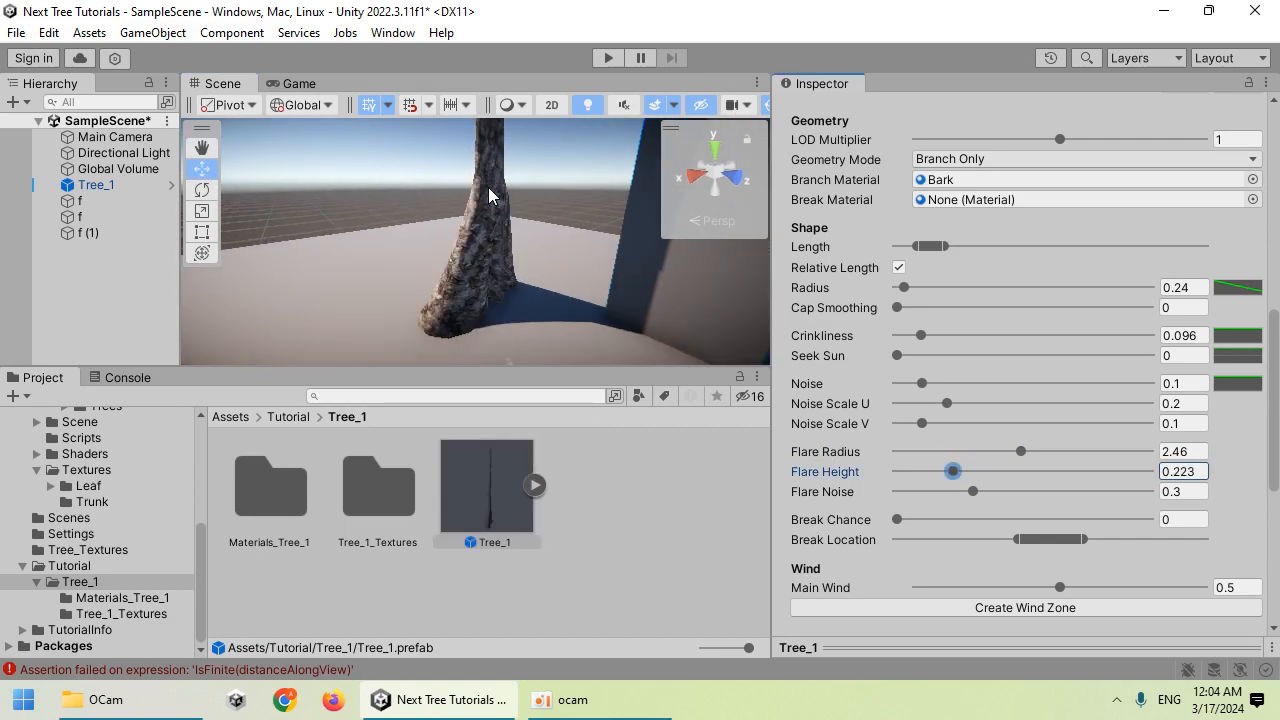
scroll(498, 222, down, 5)
scroll(498, 222, up, 8)
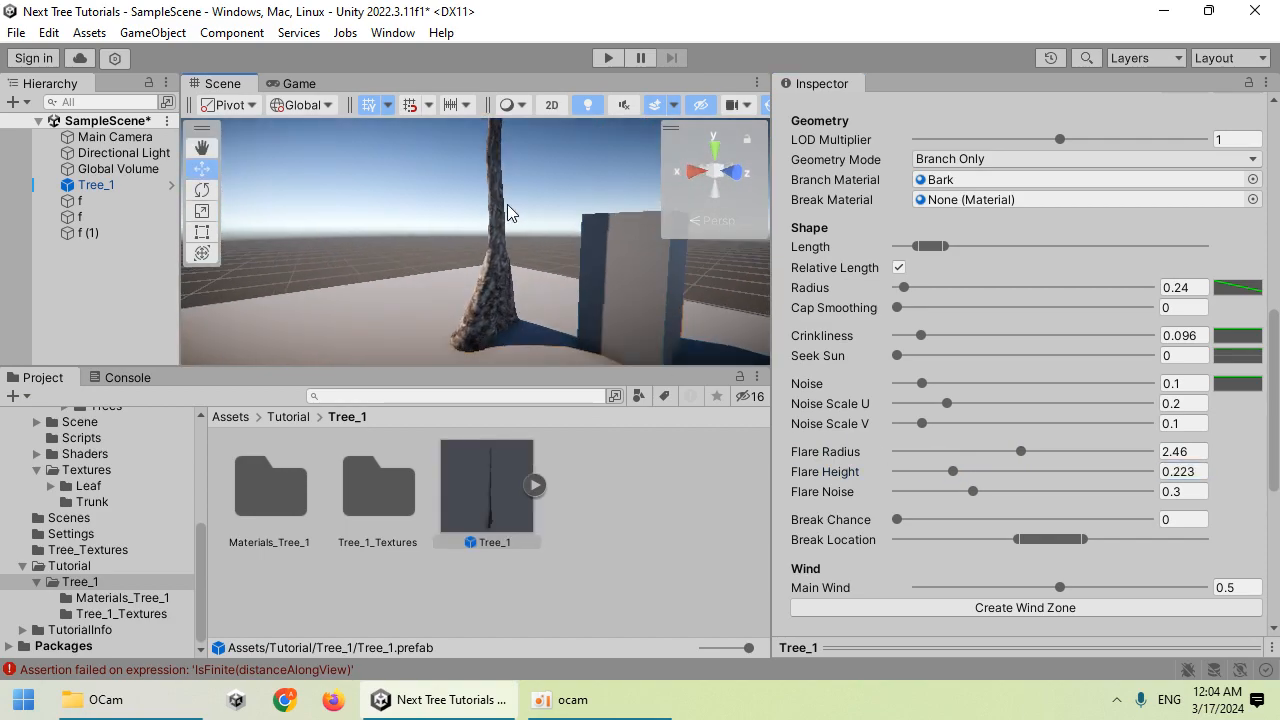
click(899, 472)
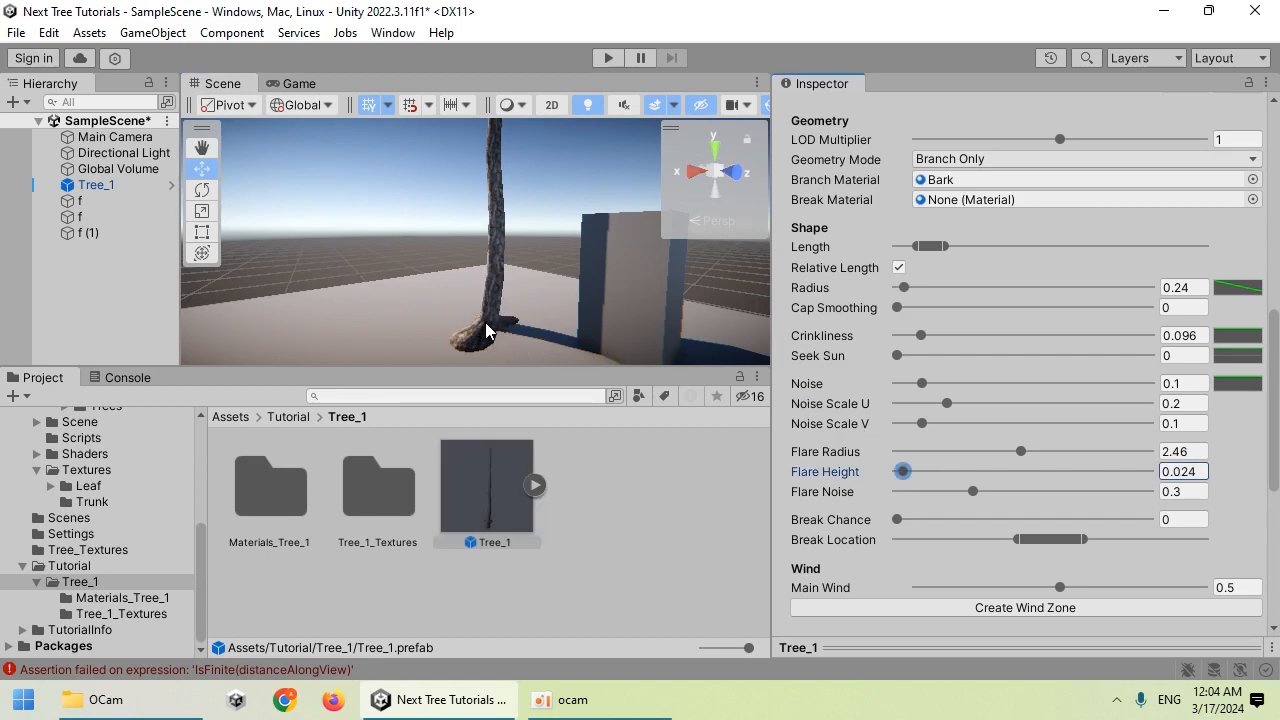
drag(912, 478, 1039, 478)
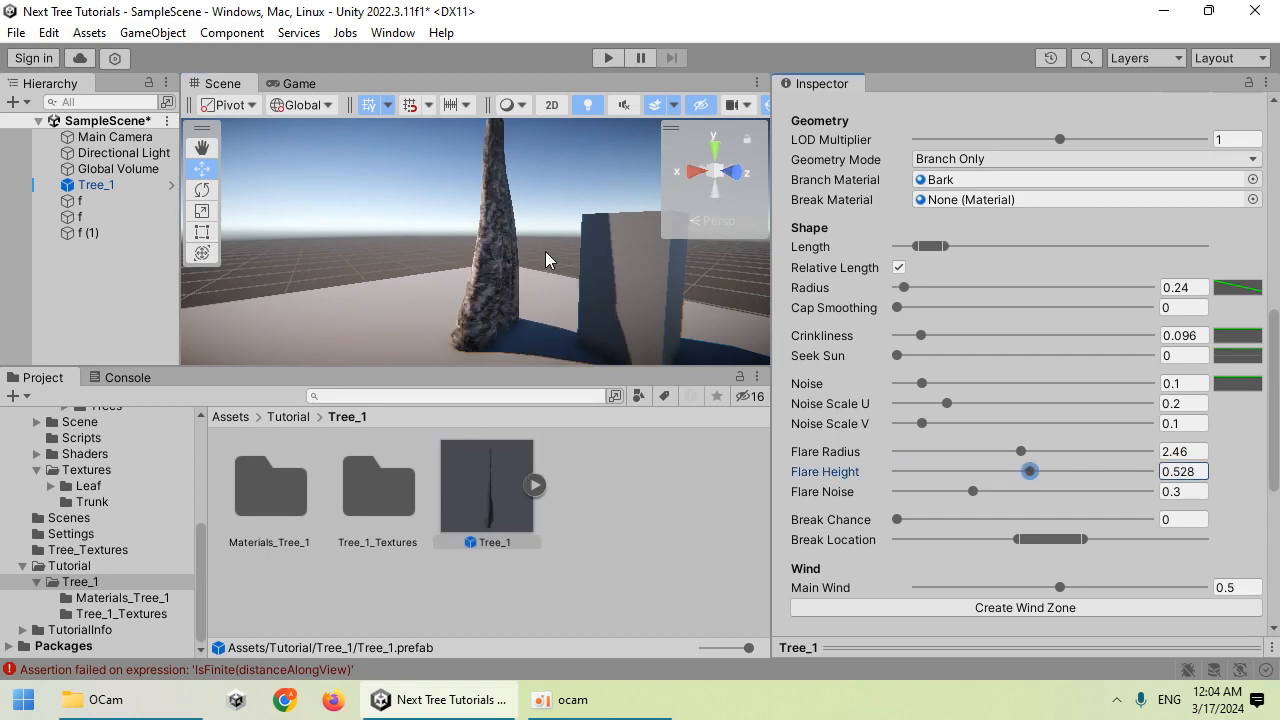
scroll(502, 230, down, 3)
scroll(502, 230, up, 4)
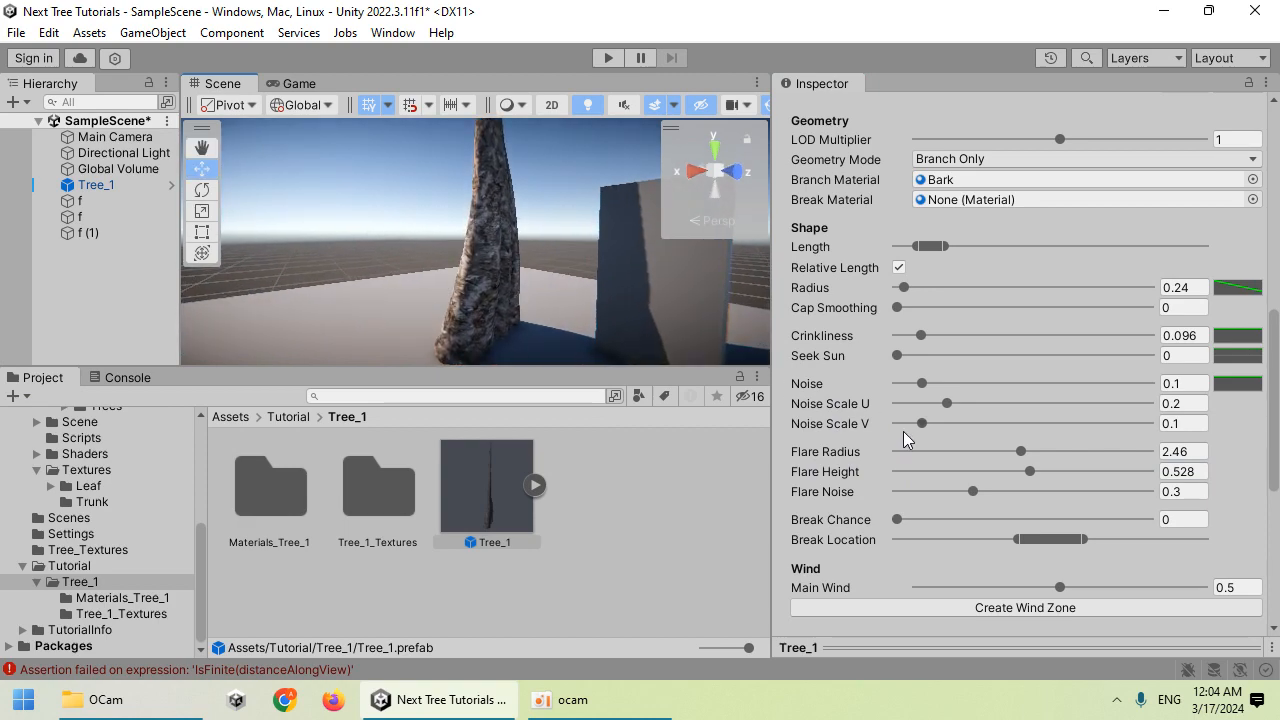
Set the trunk's Flare Height to 0.151, Flare Noise to 0.734 and Flare Radius to 1.35, checking the roots from around the base.
drag(908, 470, 1056, 491)
scroll(490, 293, up, 3)
alt+drag(490, 293, 828, 427)
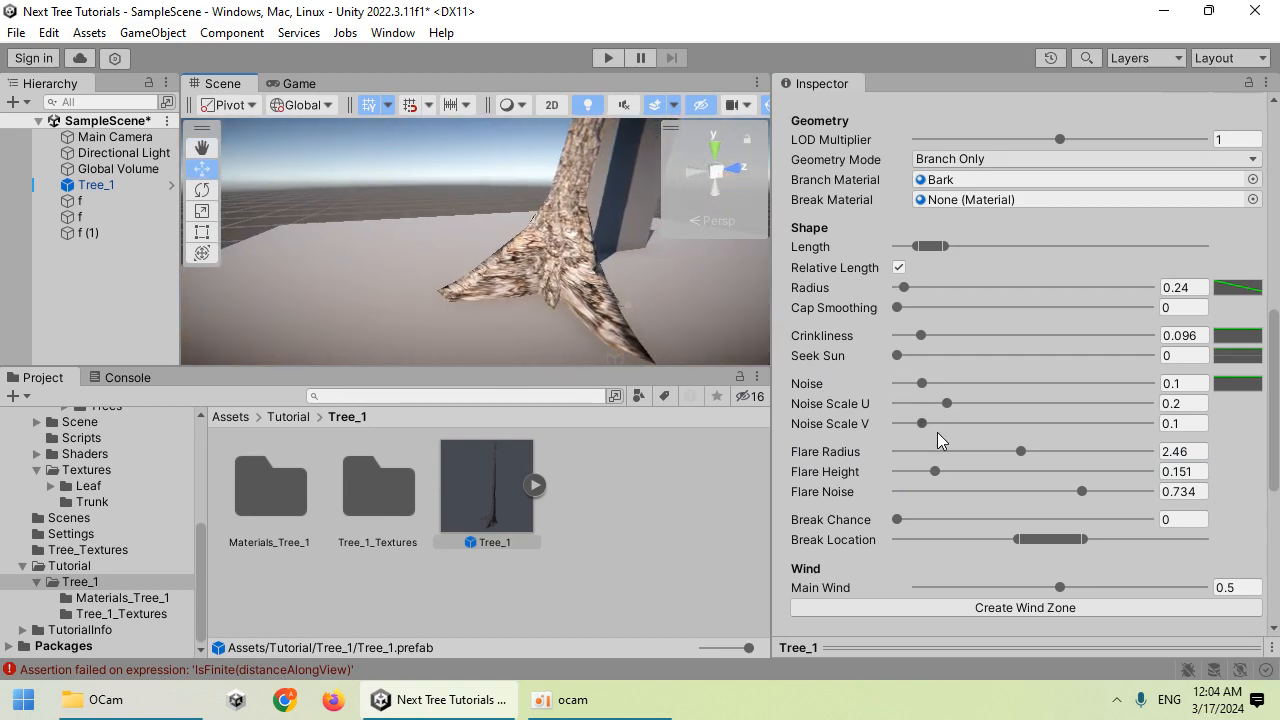
drag(934, 451, 965, 451)
alt+drag(652, 310, 491, 314)
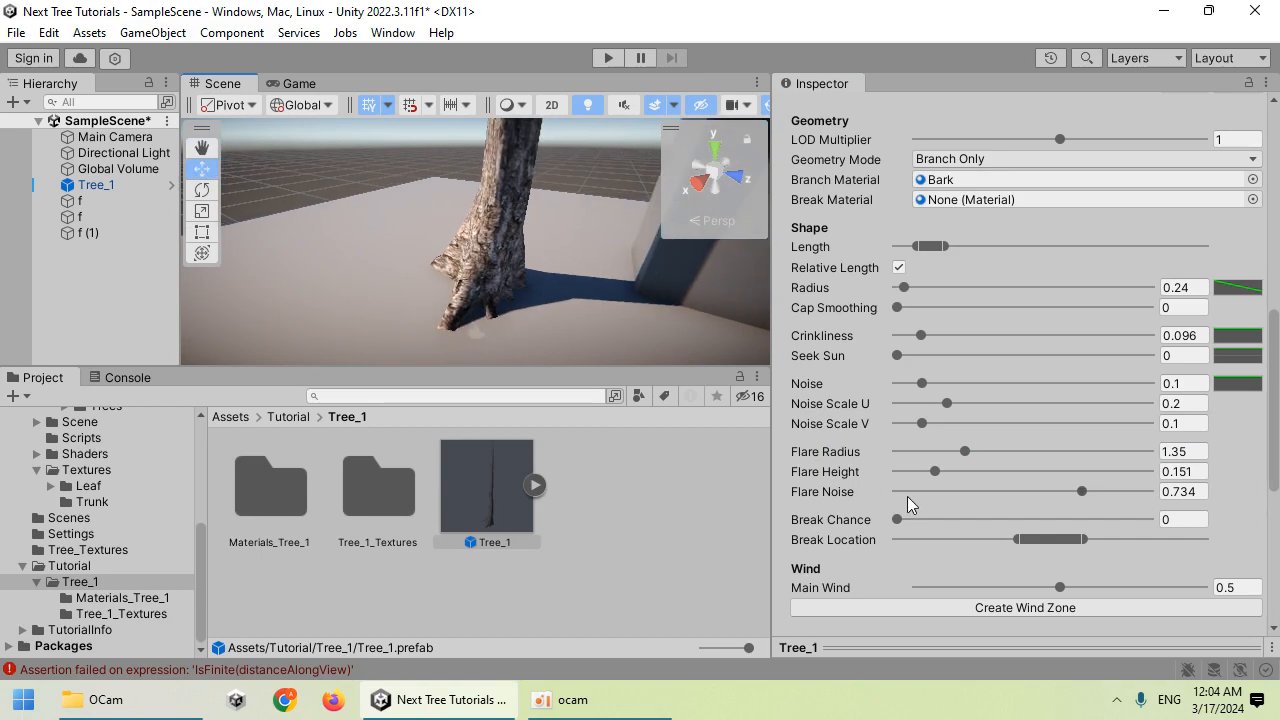
Set the trunk's Flare Noise to 0.175 and Flare Radius to 1.77, then view the whole trunk.
drag(1082, 491, 1130, 493)
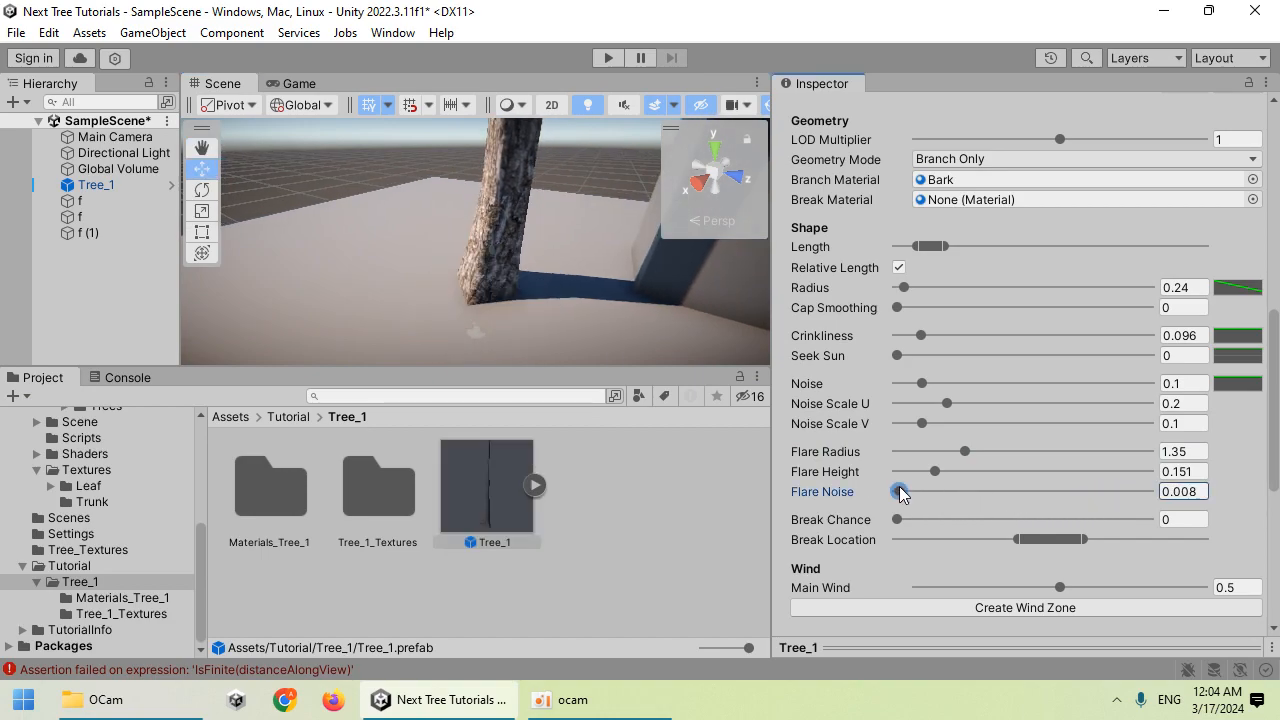
drag(900, 487, 927, 491)
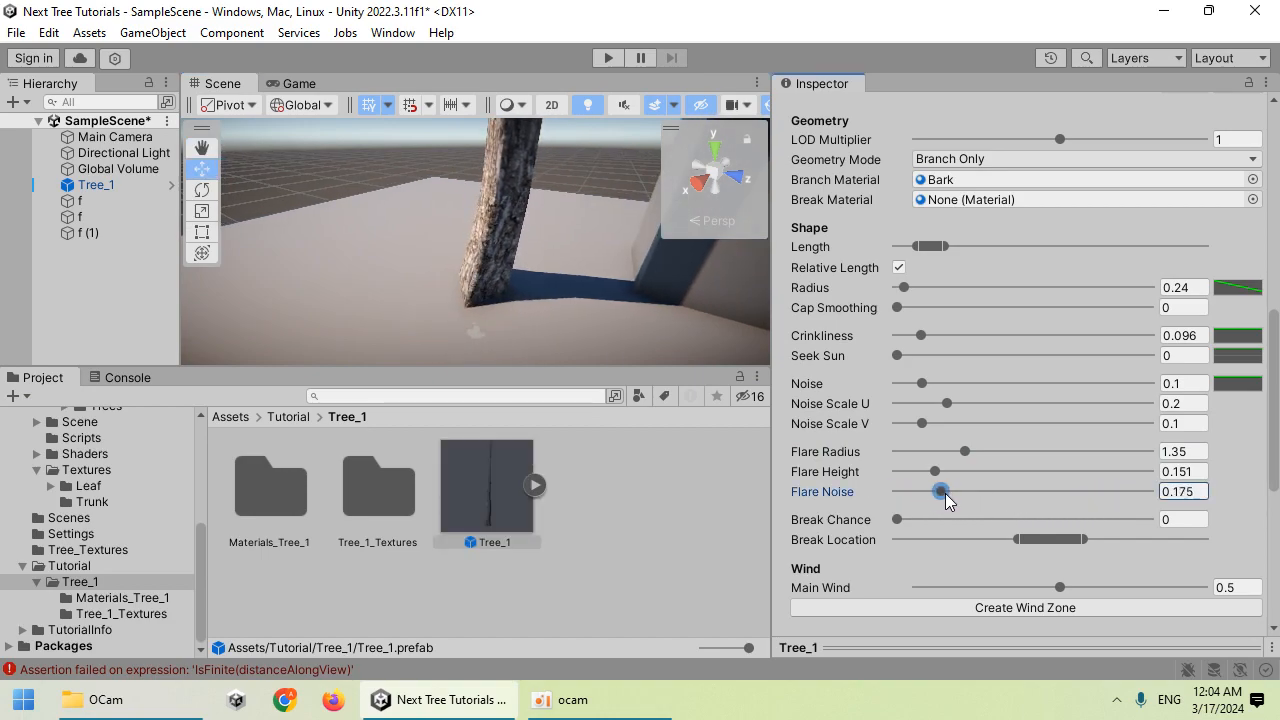
alt+drag(640, 305, 929, 319)
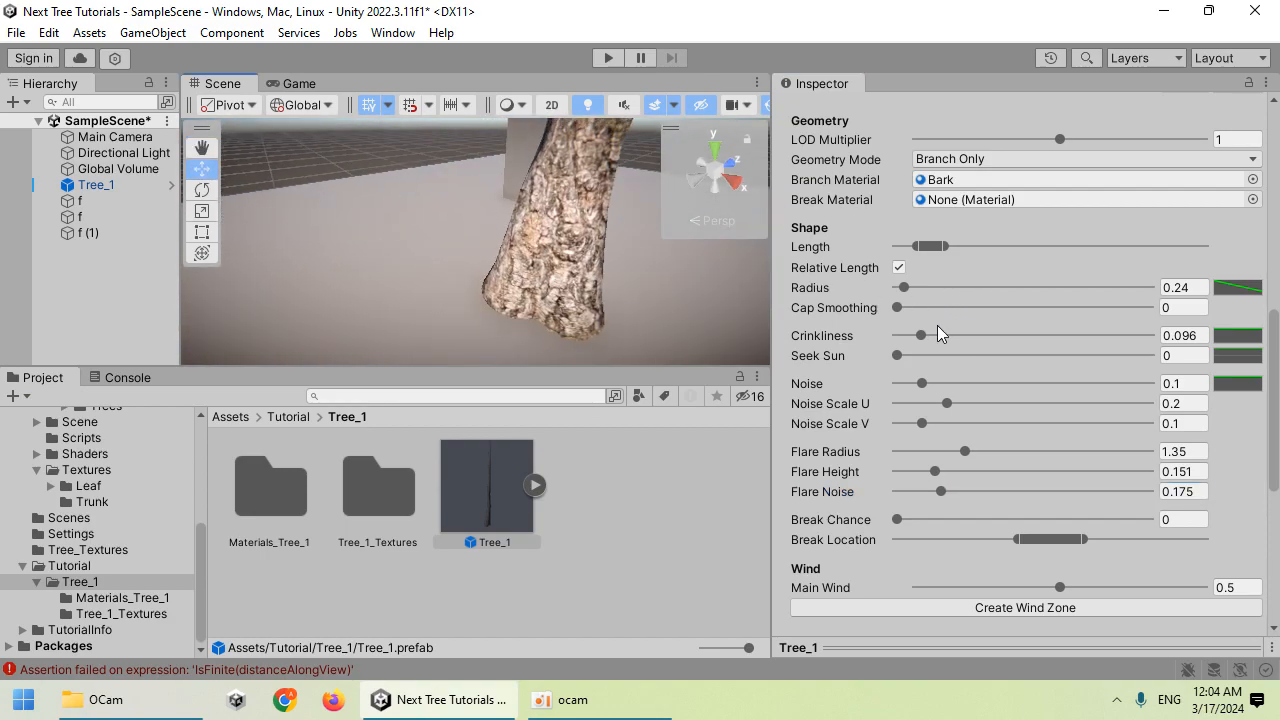
drag(964, 449, 986, 451)
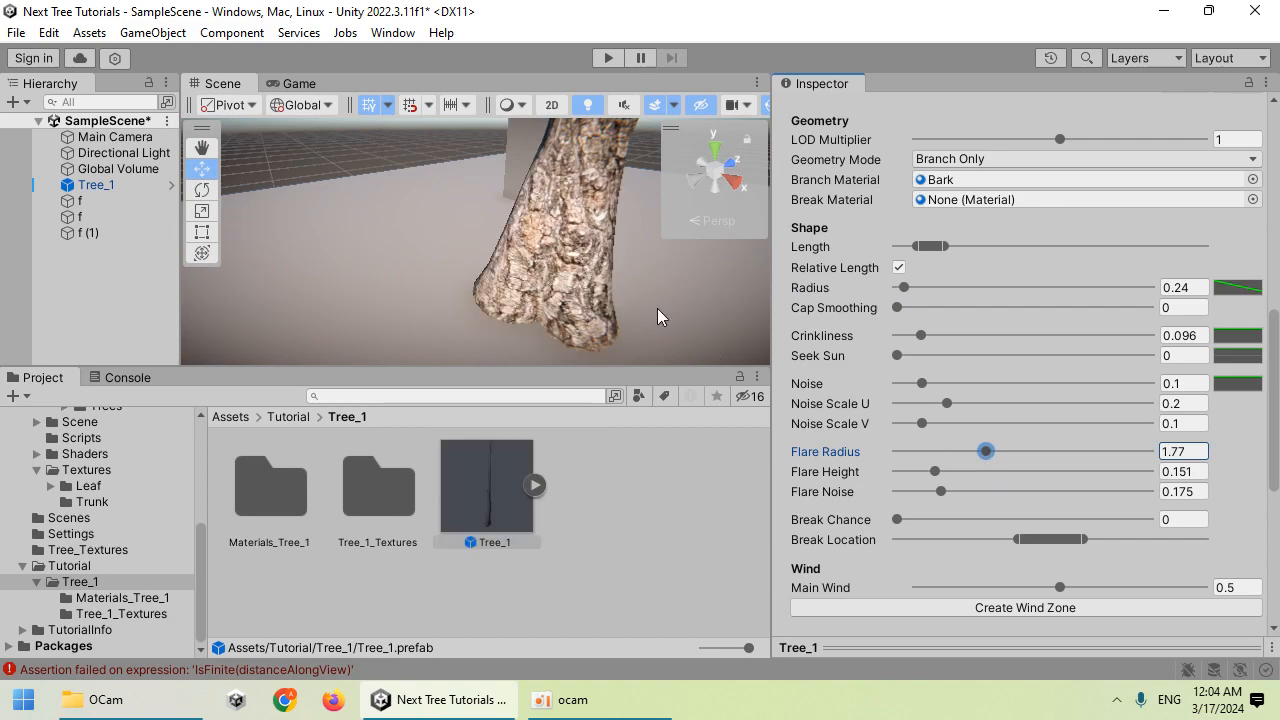
scroll(342, 269, down, 8)
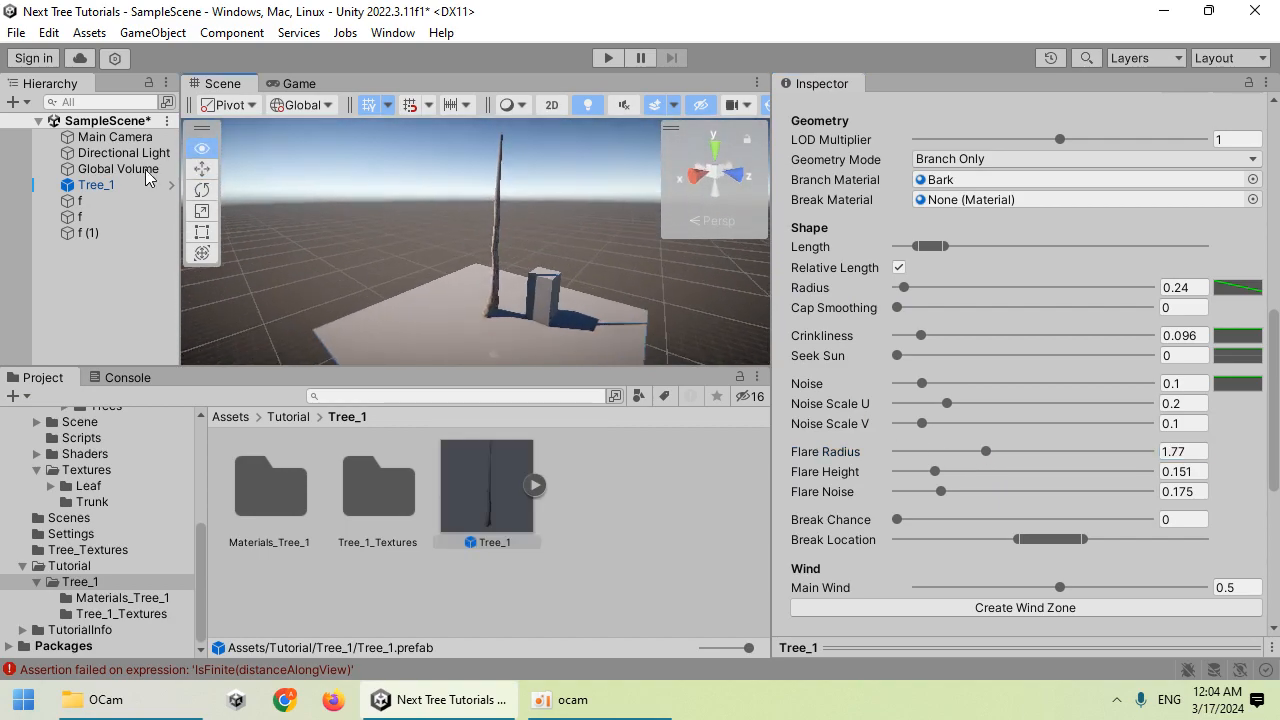